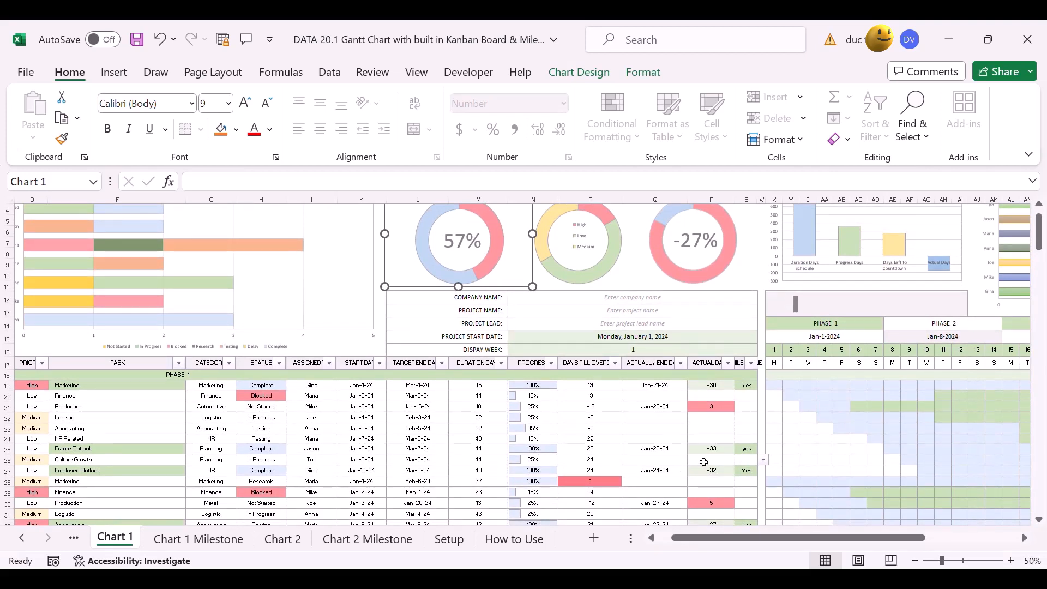
Clear the milestone flag of the Future Outlook task in Chart 1 and check the Chart 1 Milestone sheet
left_click(751, 453)
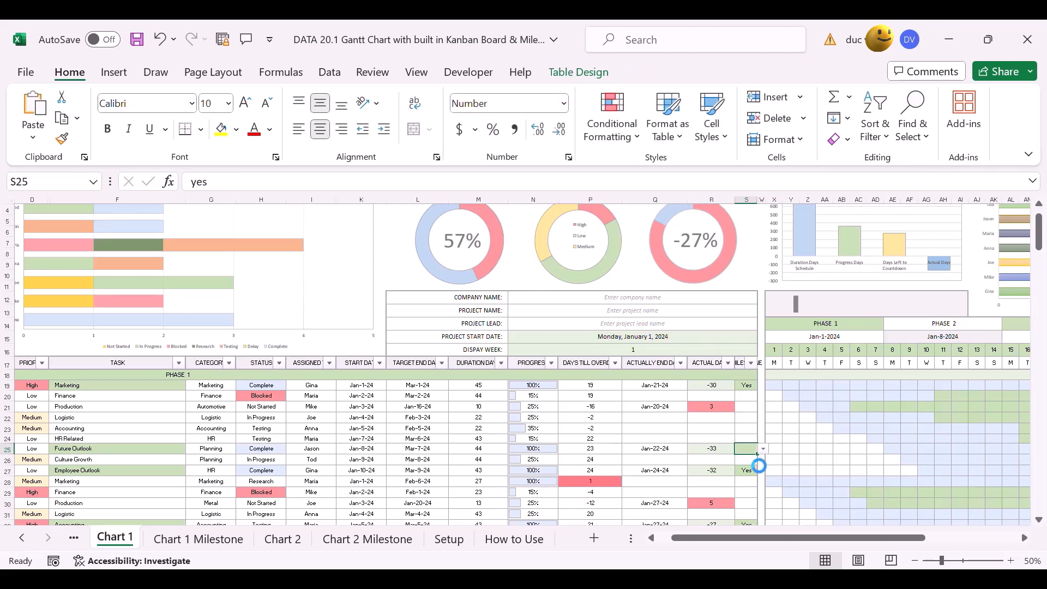
key("Delete")
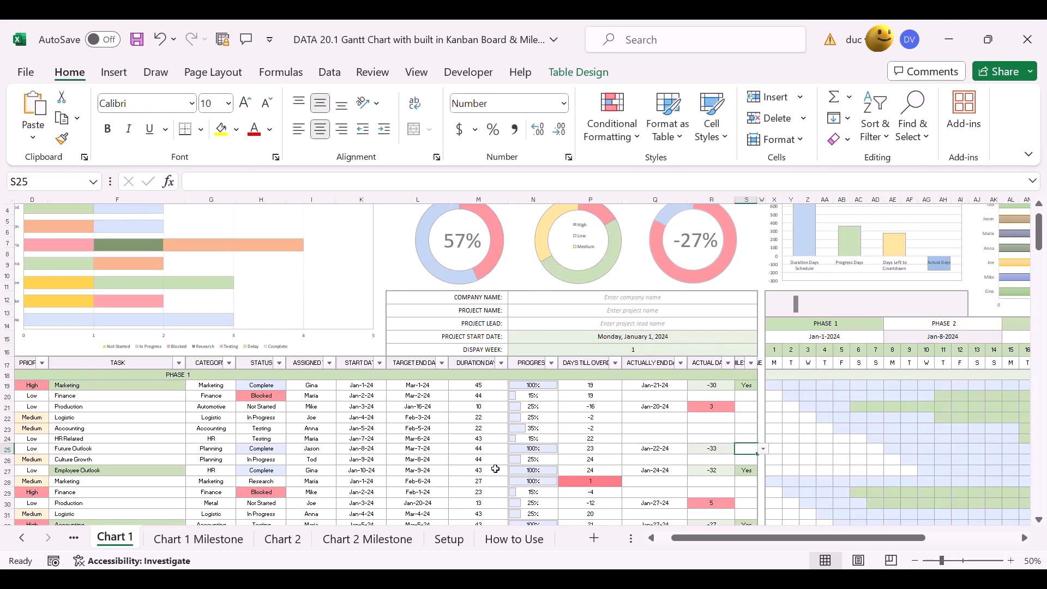
left_click(198, 538)
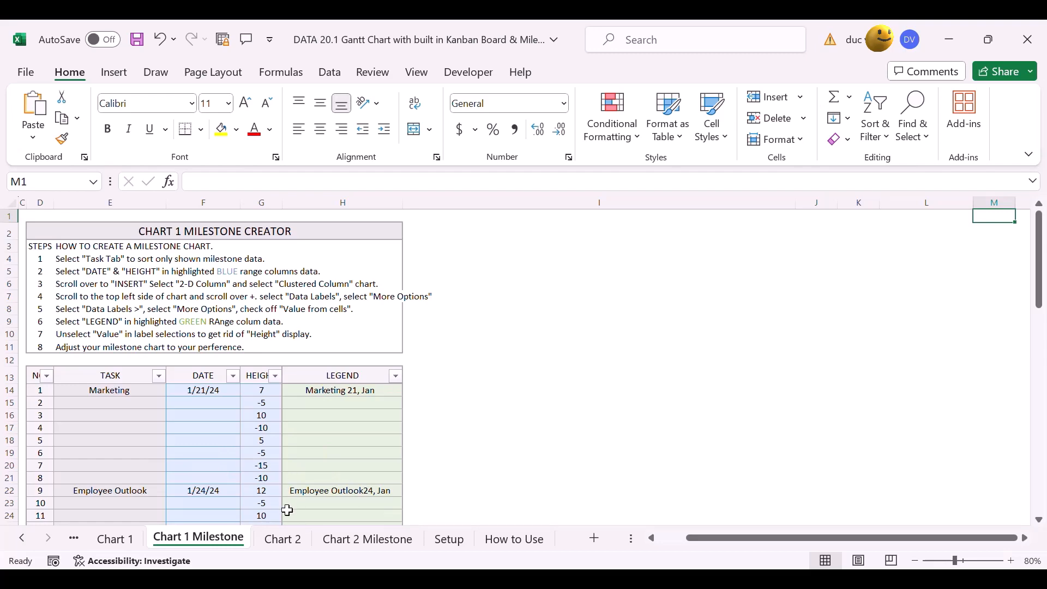
Set Future Outlook's milestone flag to Yes in Chart 1, and filter the Chart 1 Milestone table to rows with a task
left_click(116, 538)
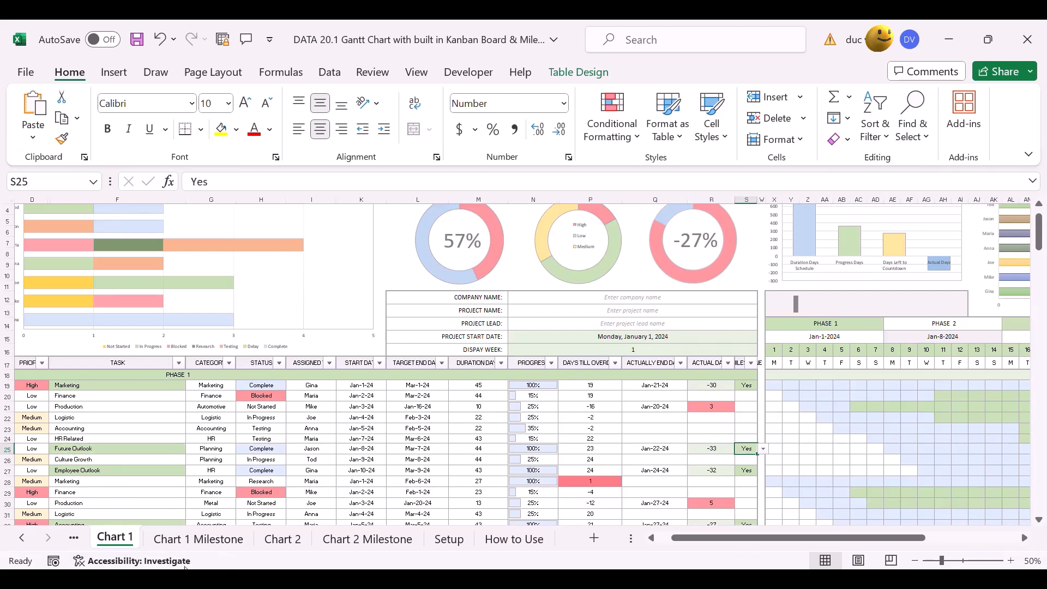
left_click(182, 540)
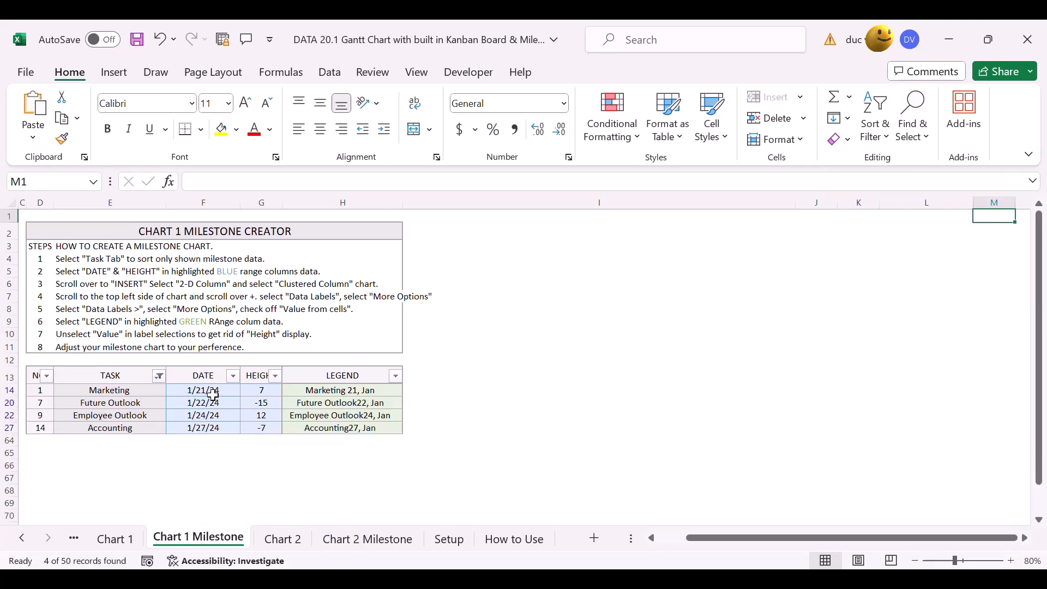
Insert a 2-D clustered column chart from the filtered DATE and HEIGHT data and place it beside the table
left_click(190, 394)
left_click_drag(191, 394, 267, 434)
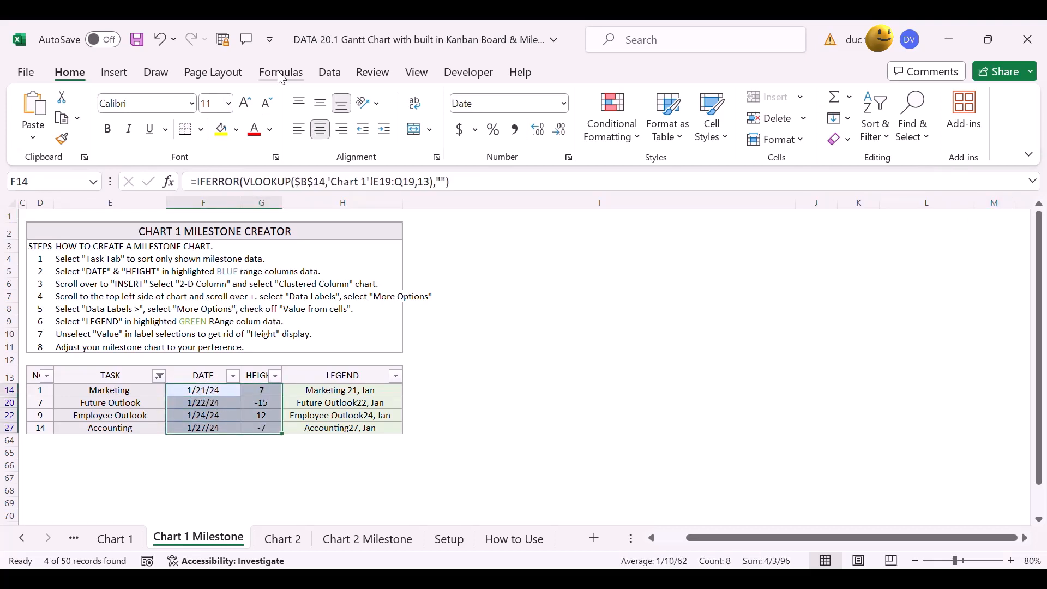
left_click(115, 77)
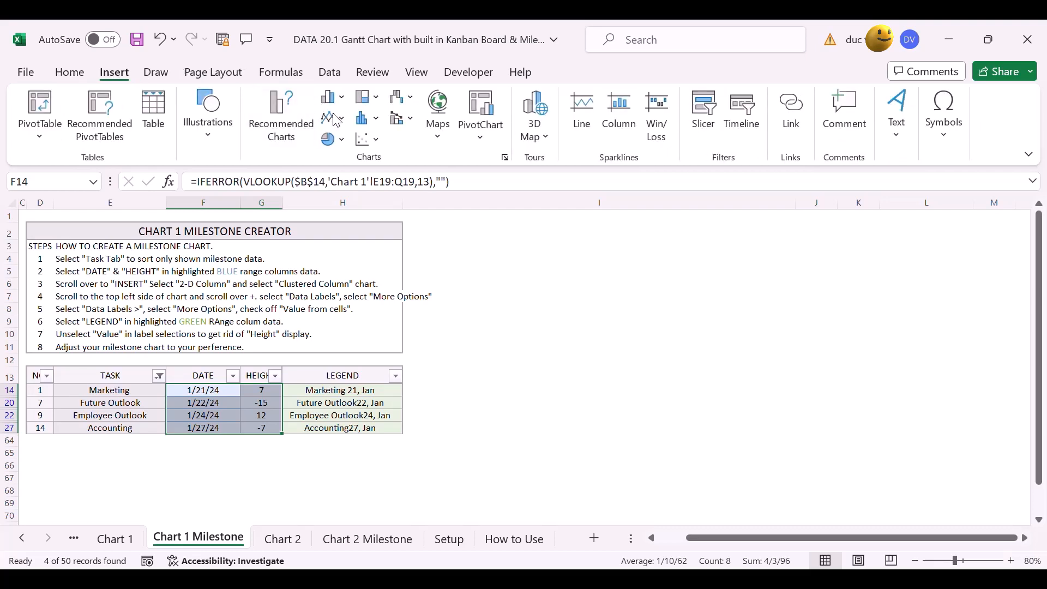
left_click(338, 159)
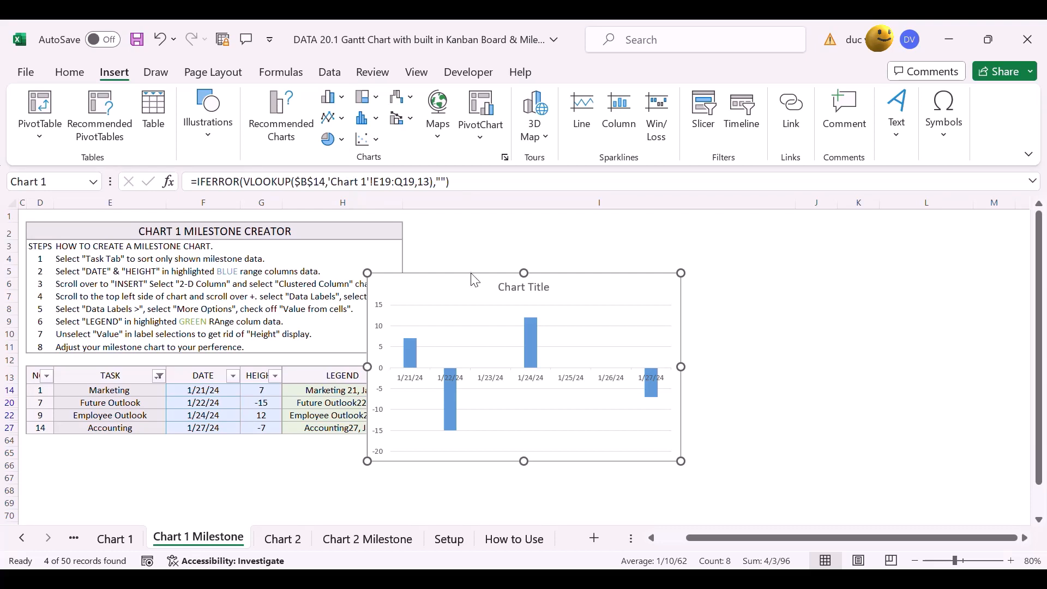
left_click_drag(461, 281, 592, 280)
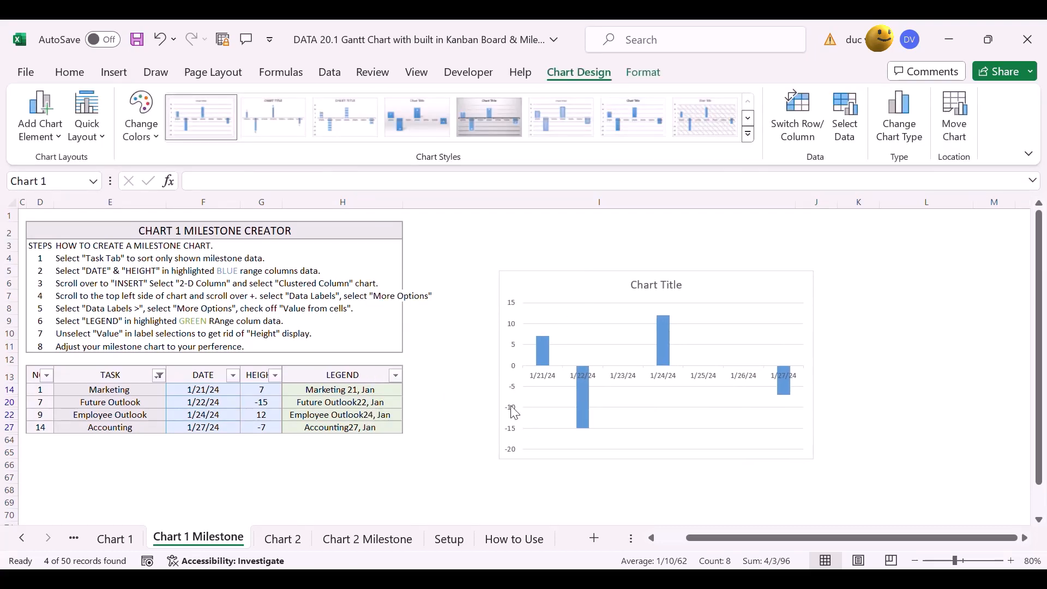
Delete the vertical axis and the horizontal gridlines from the new column chart
left_click(553, 420)
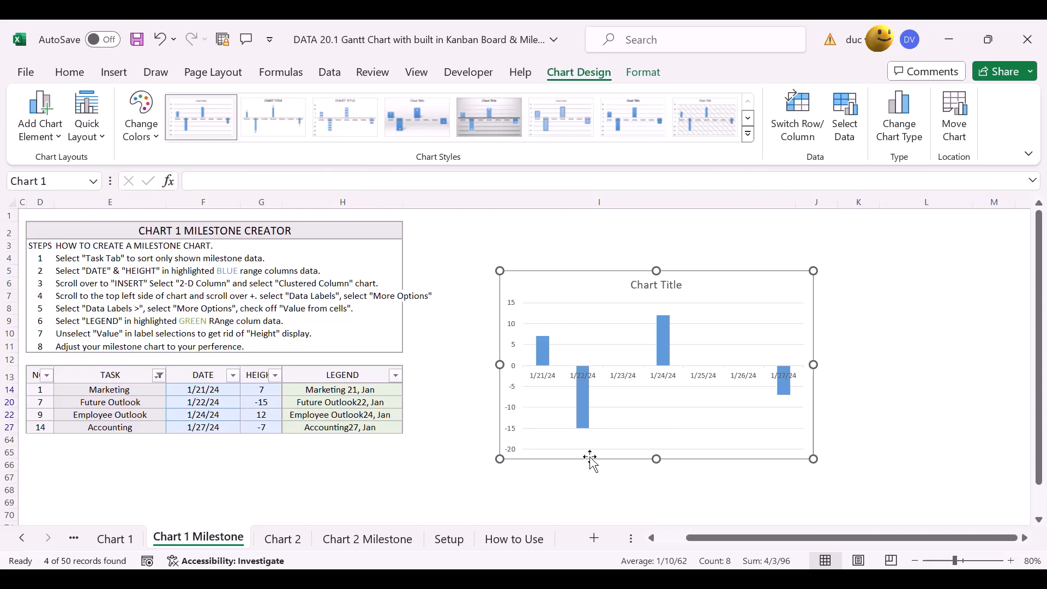
left_click(515, 417)
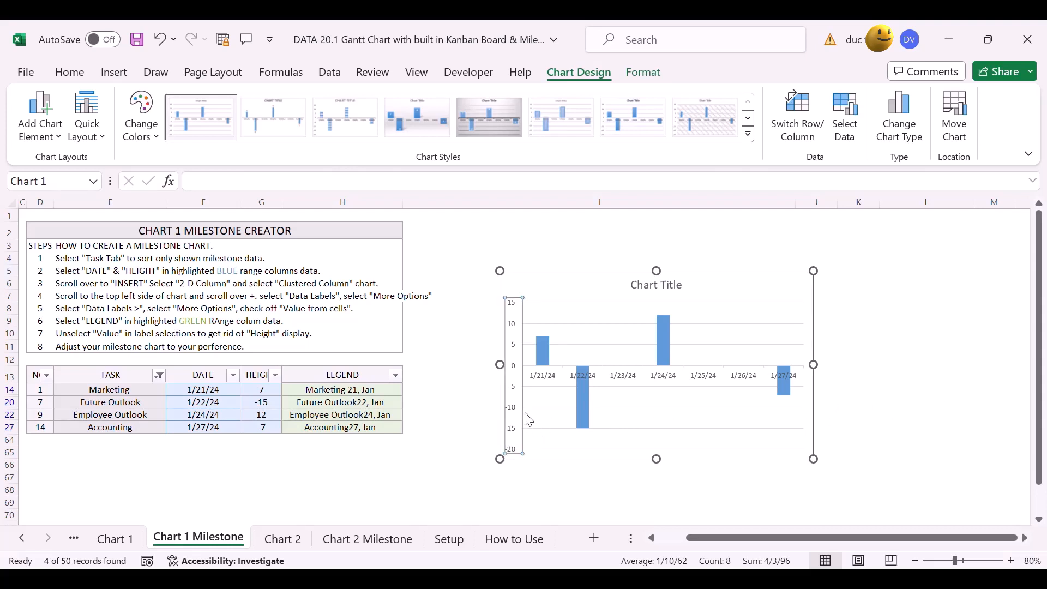
key("Delete")
left_click(647, 408)
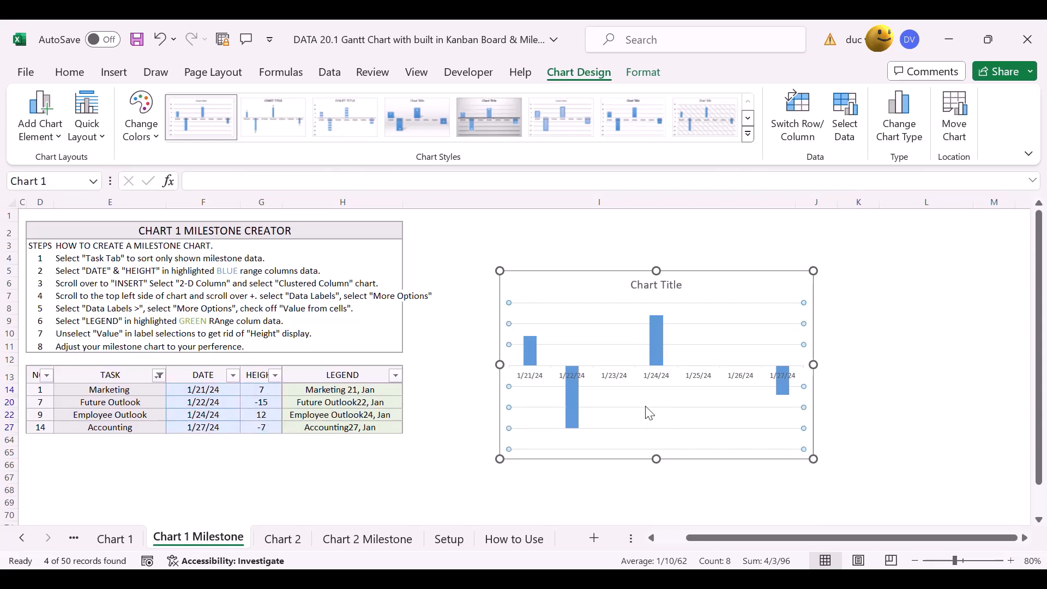
key("Delete")
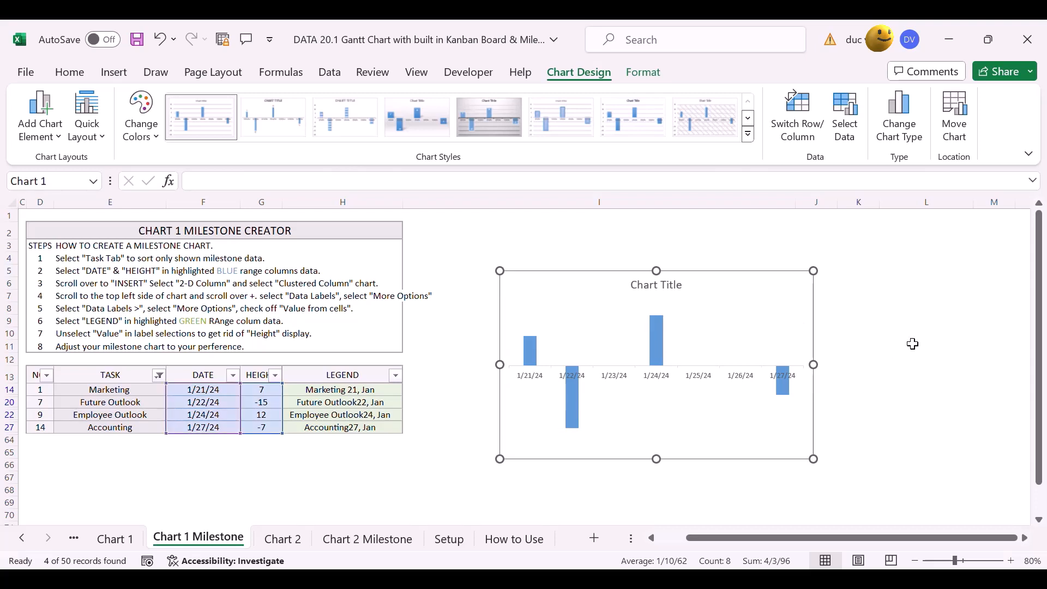
Change the chart title to "Milestone"
left_click(684, 292)
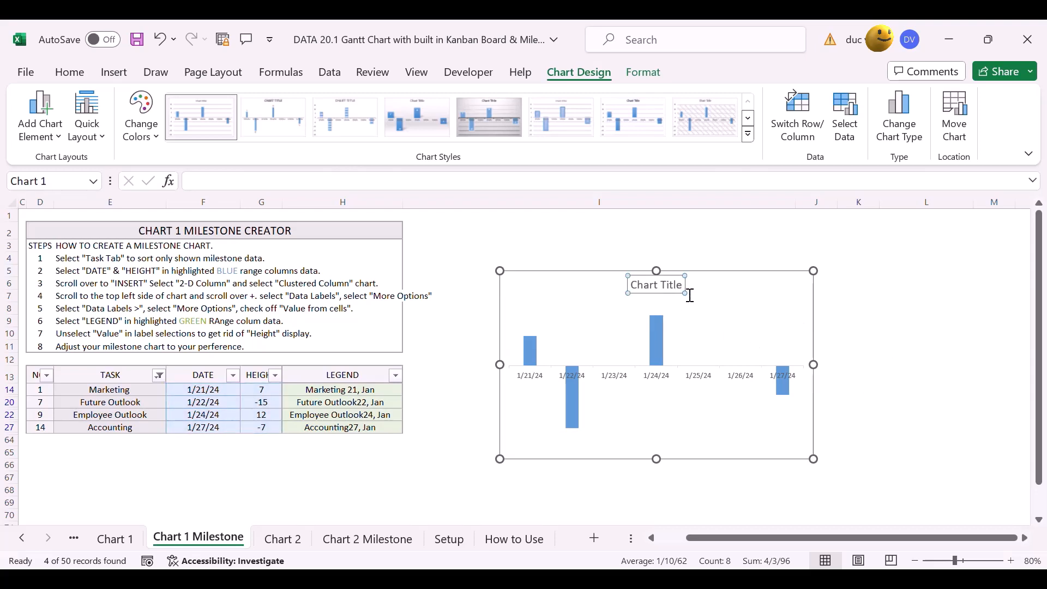
left_click_drag(679, 286, 639, 288)
type("Milestone")
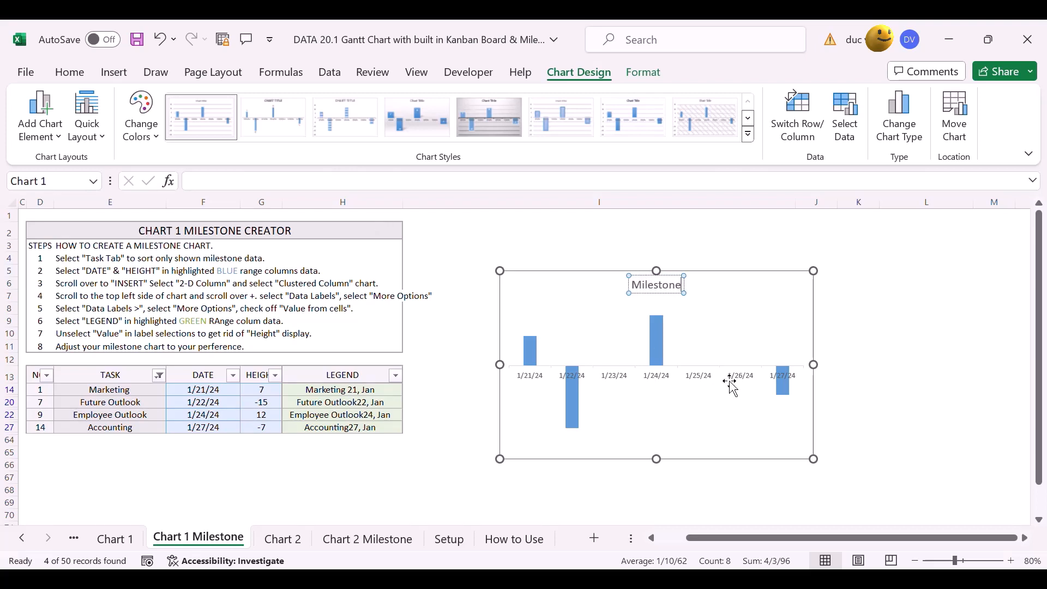
left_click(724, 323)
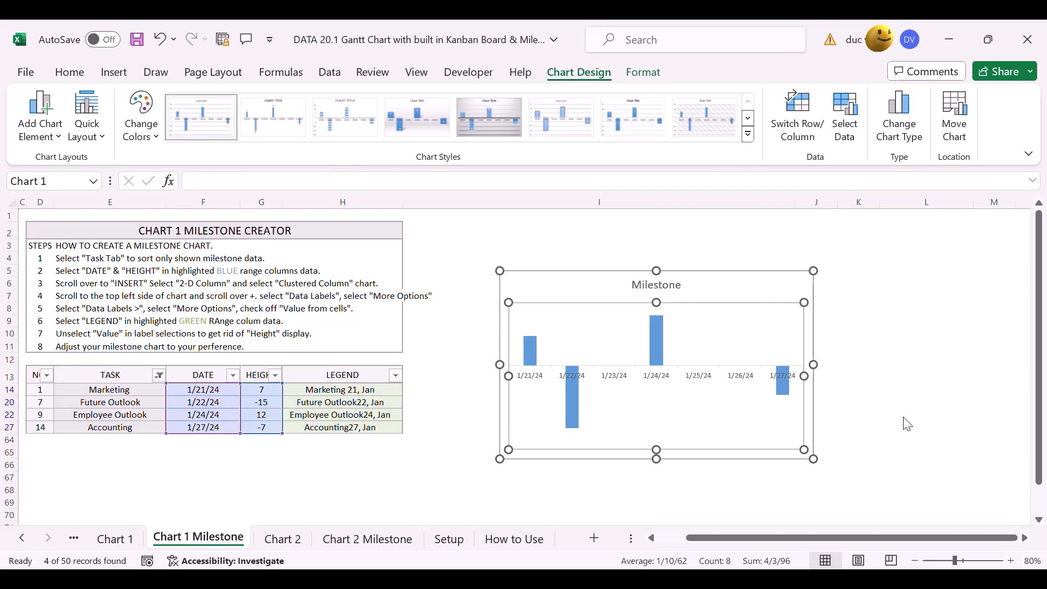
Add data labels that take their text from the LEGEND cells of the filtered rows and leave out the value
left_click_drag(811, 461, 602, 486)
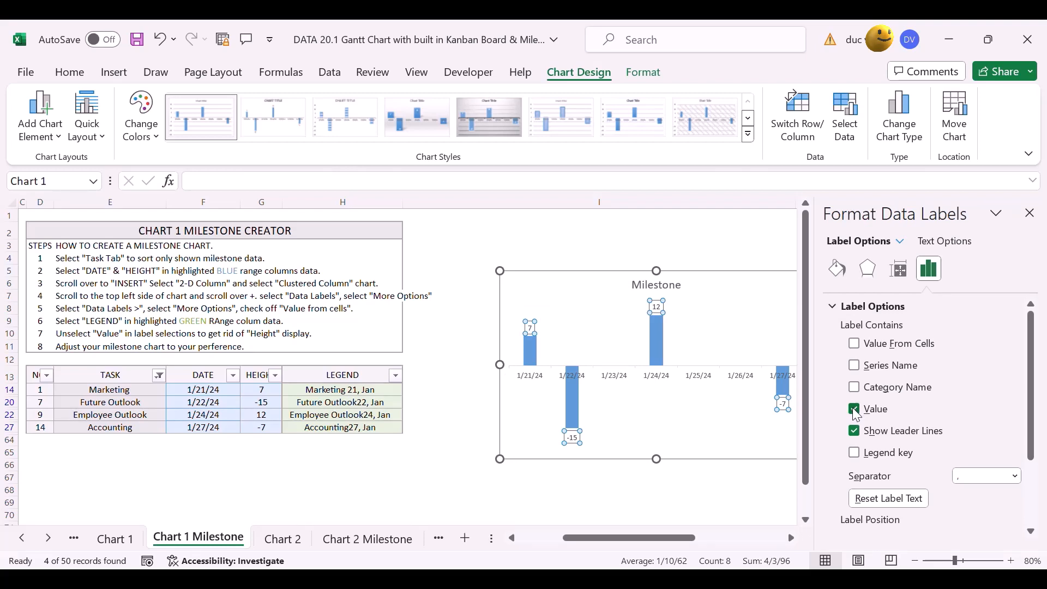
left_click(855, 410)
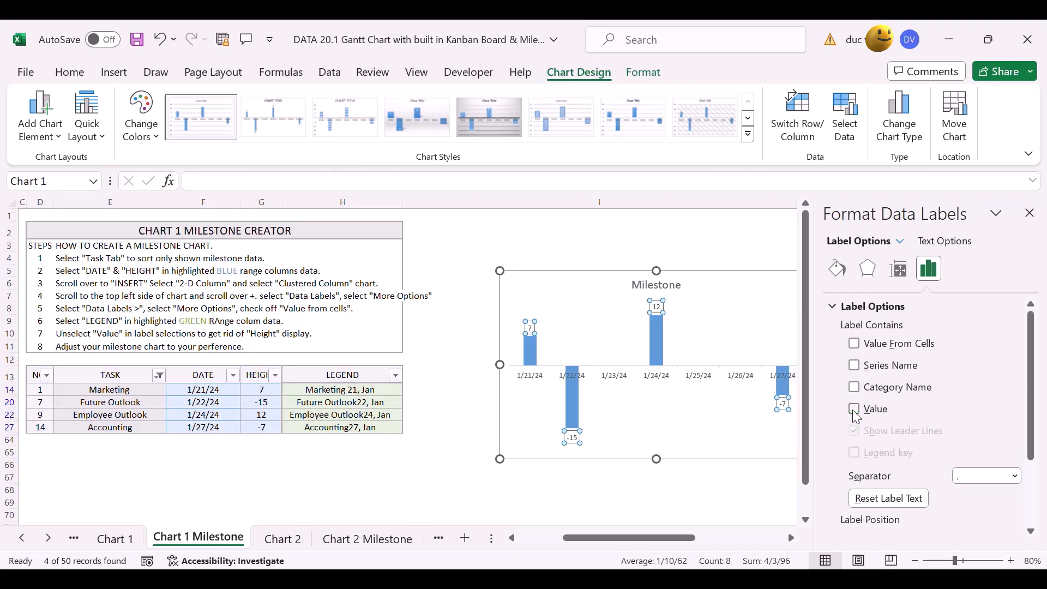
left_click(855, 344)
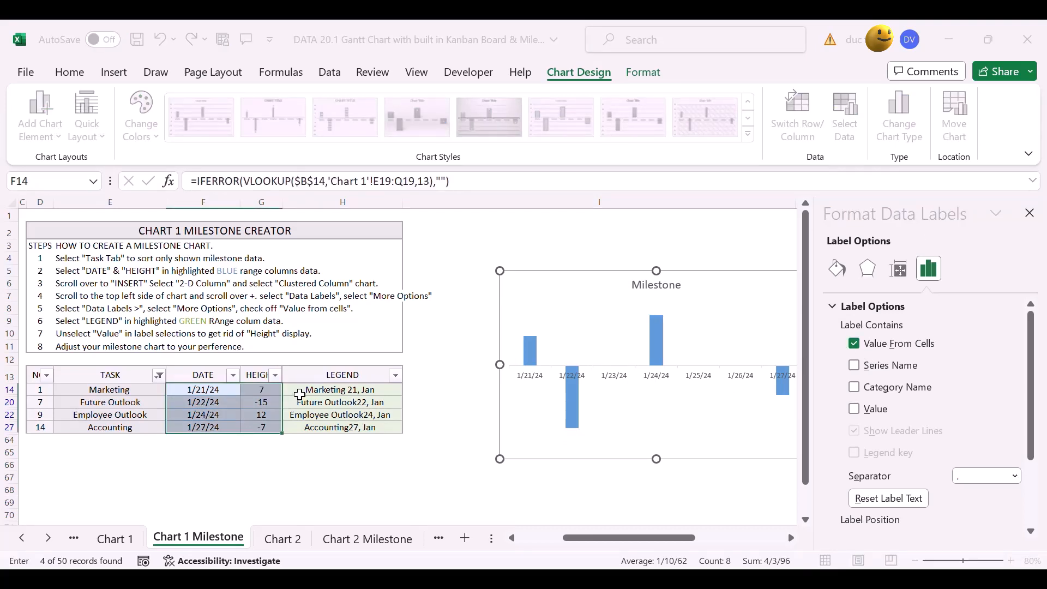
left_click_drag(297, 395, 358, 430)
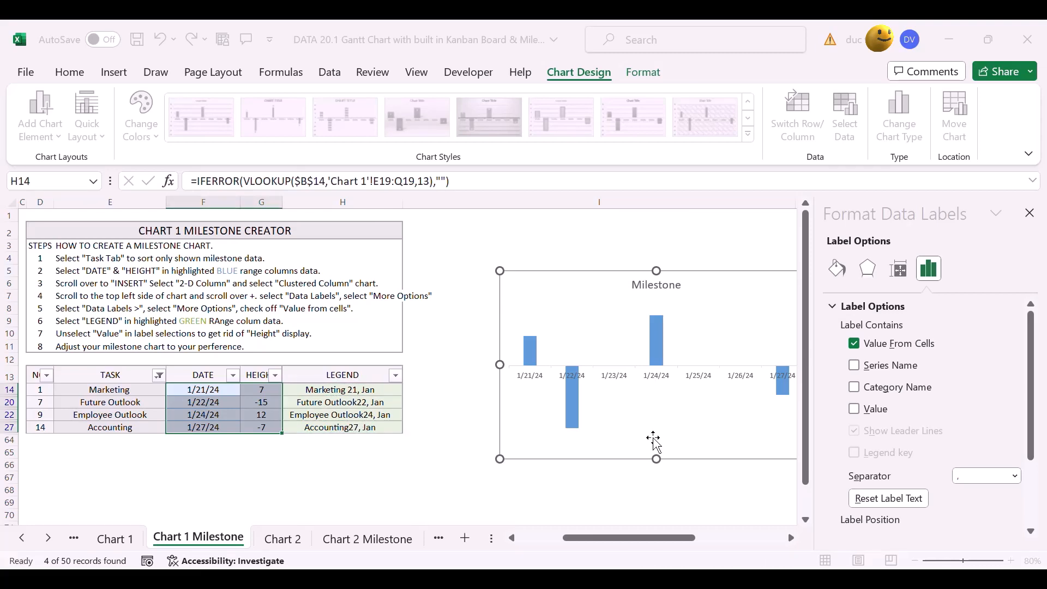
key("Return")
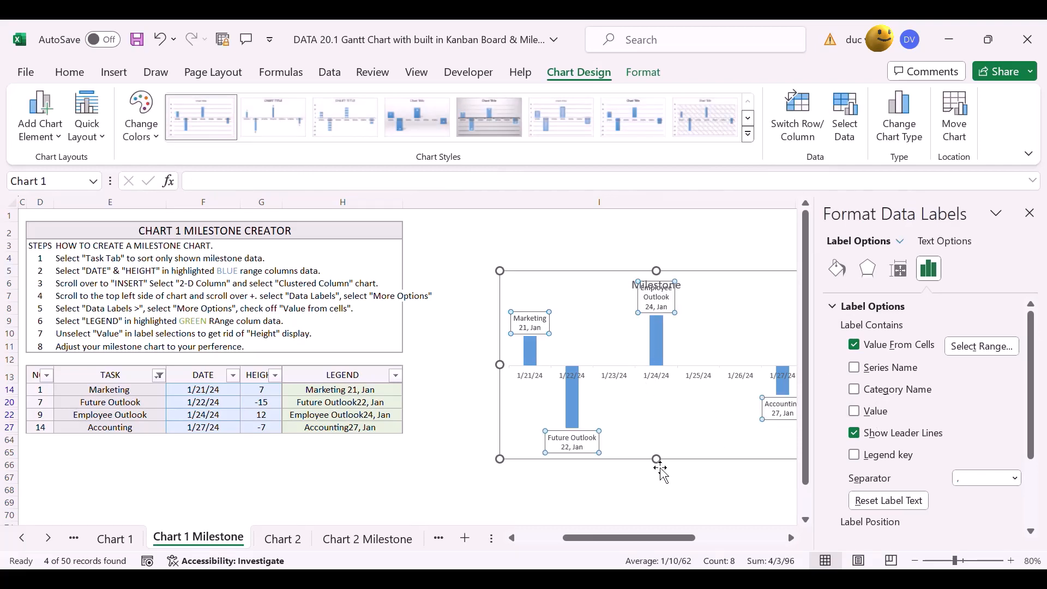
left_click(1029, 213)
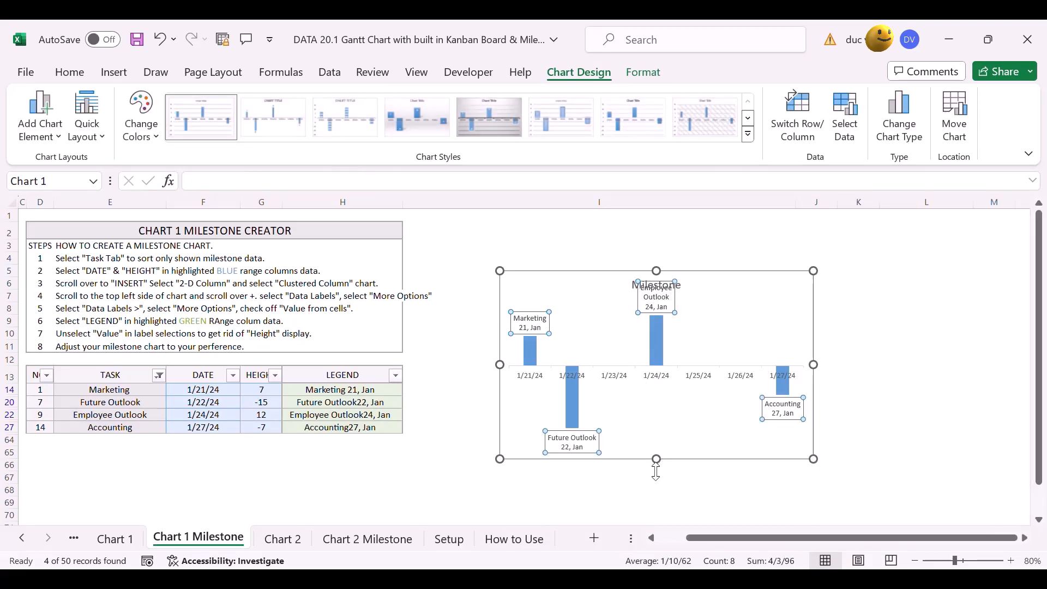
Make the milestone chart taller by extending both its lower and upper edges
left_click_drag(659, 472, 668, 506)
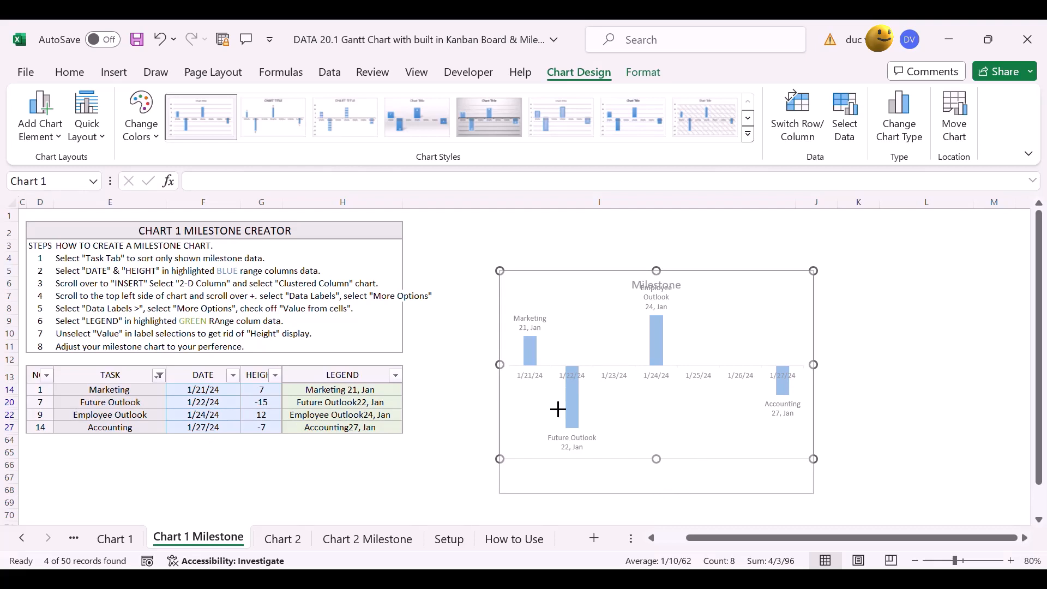
left_click(567, 319)
left_click_drag(656, 271, 656, 303)
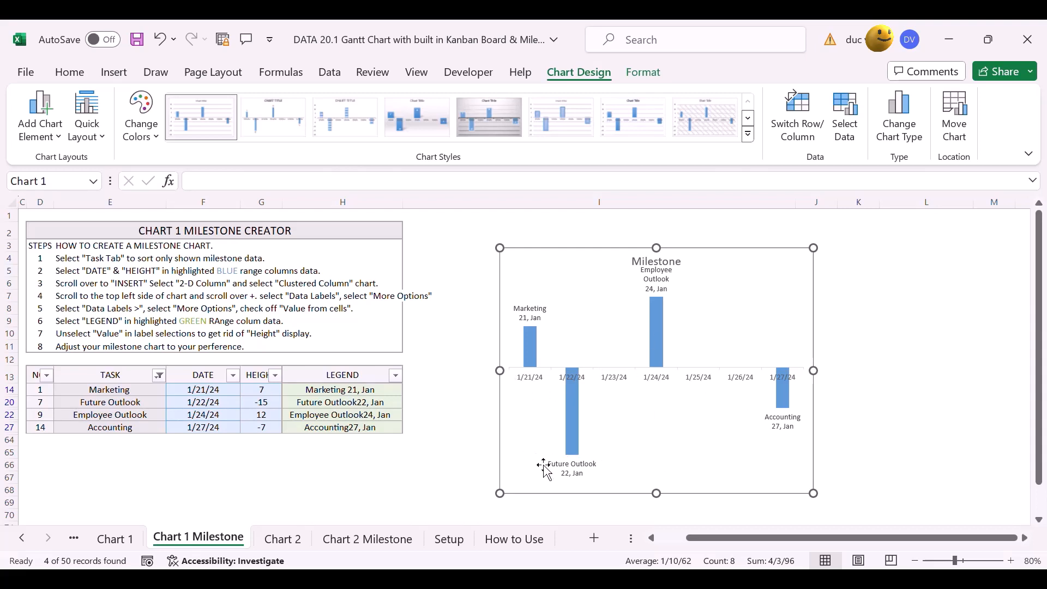
Try a height of -17 for the Accounting milestone, and undo the change
left_click(257, 428)
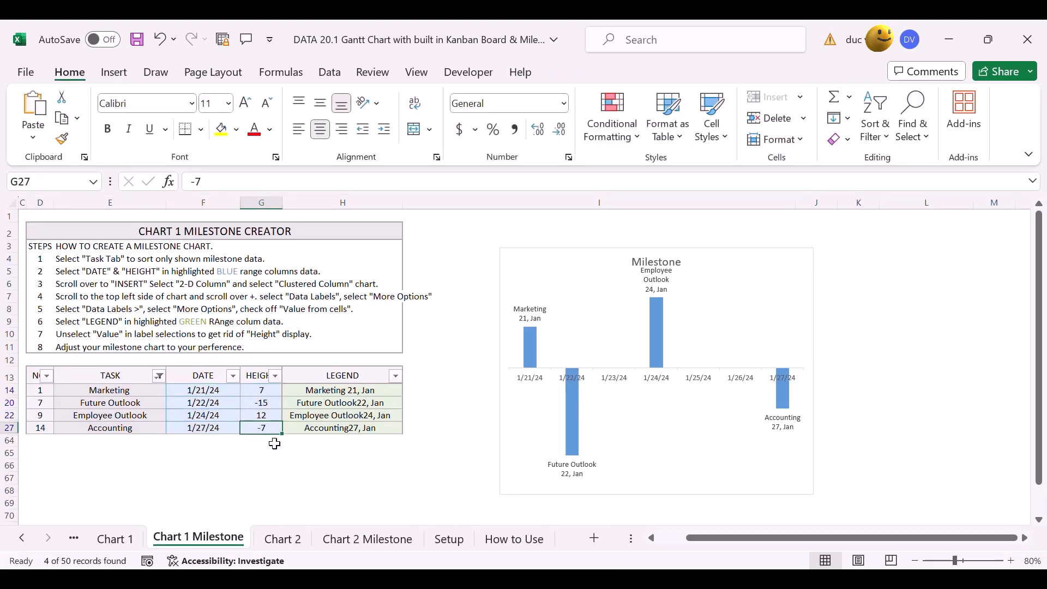
type("-1")
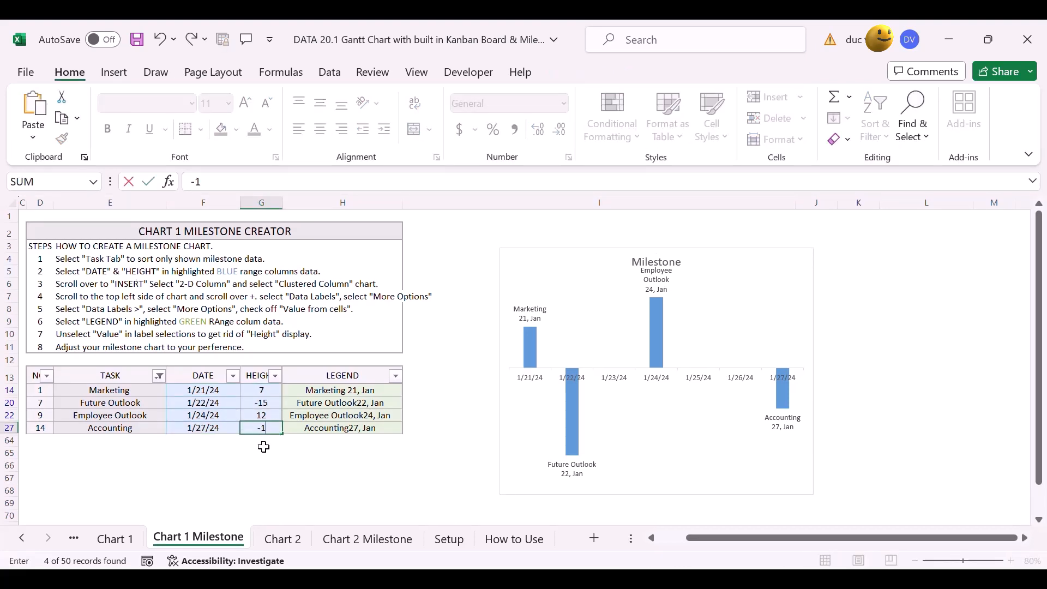
type("7")
key("Return")
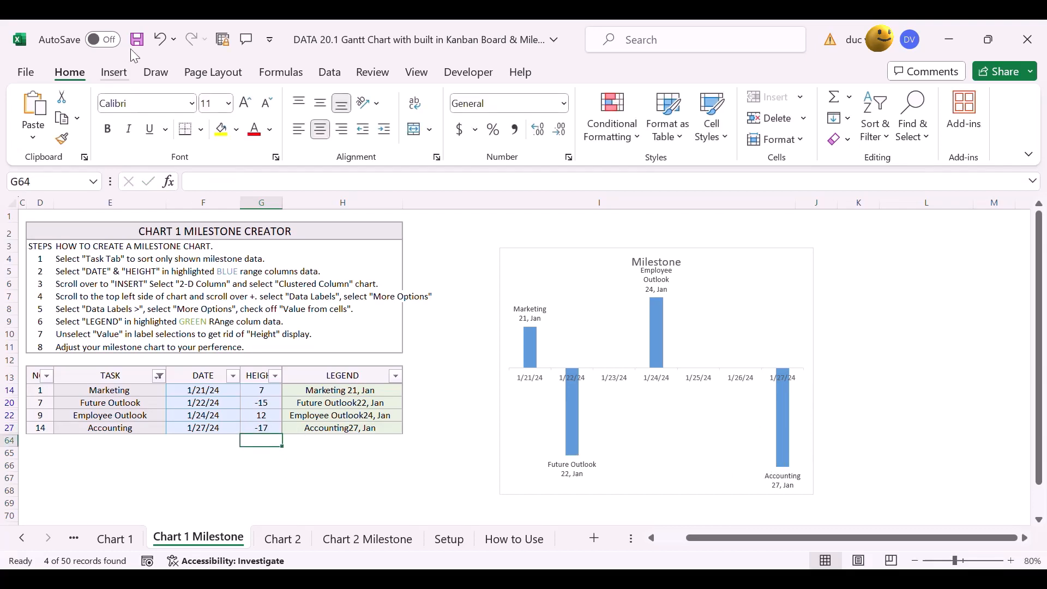
left_click(159, 41)
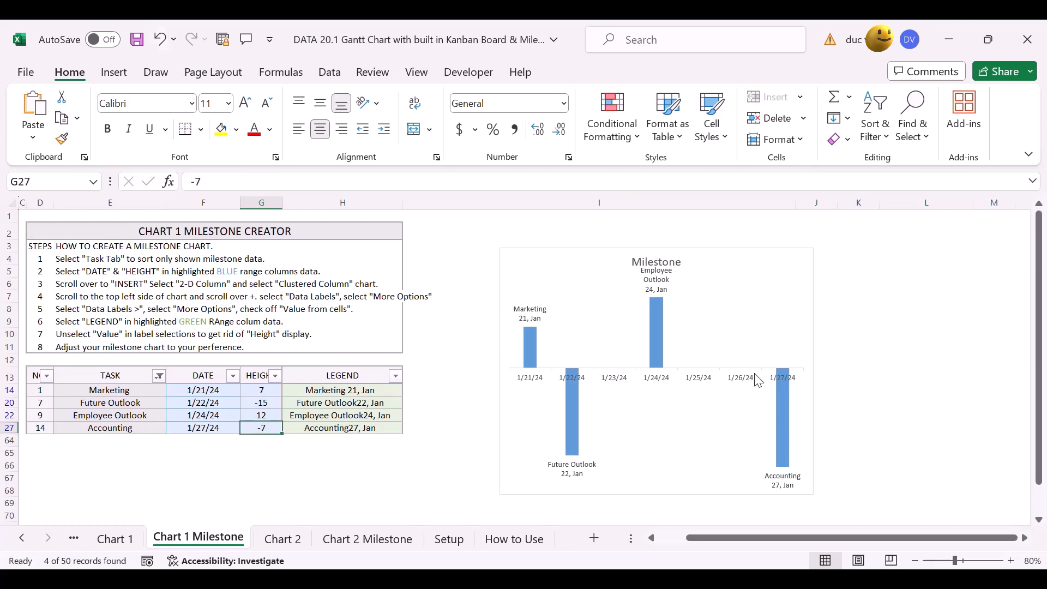
Format the chart's horizontal axis as a thick orange line with an arrowhead at its end
left_click(723, 375)
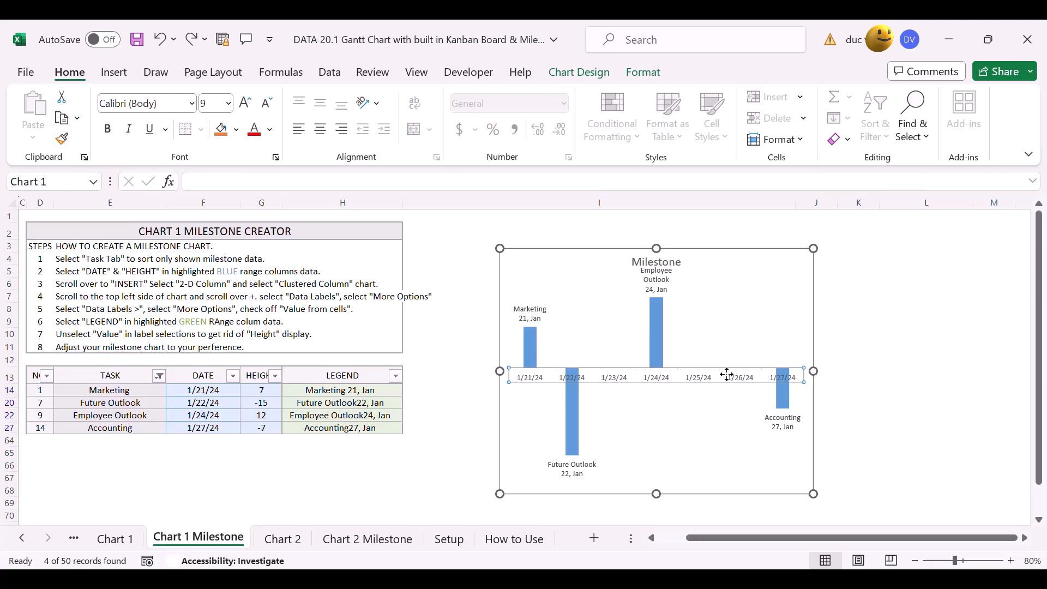
double_click(720, 368)
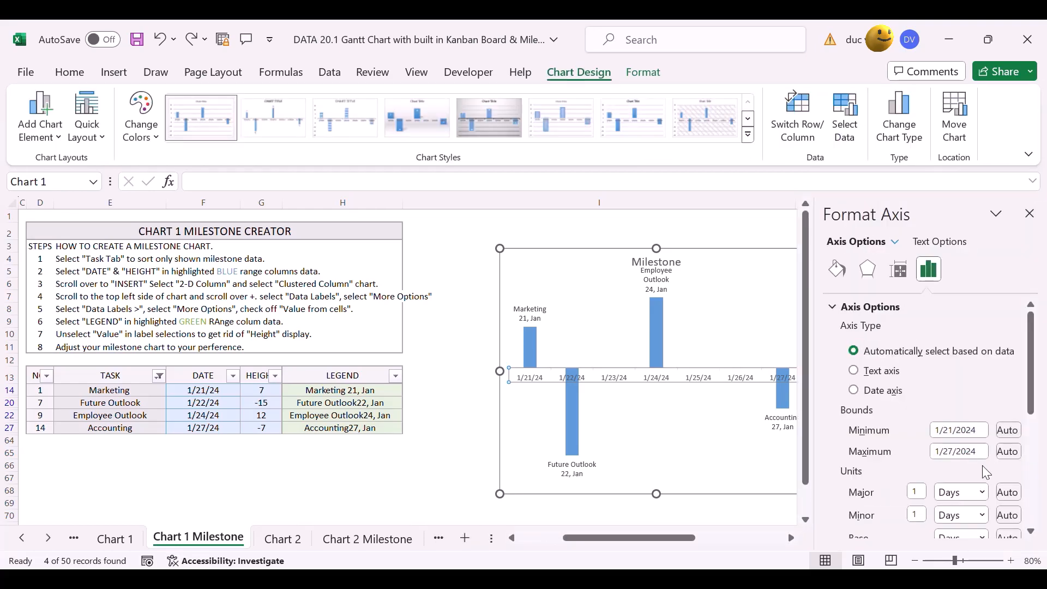
left_click(838, 269)
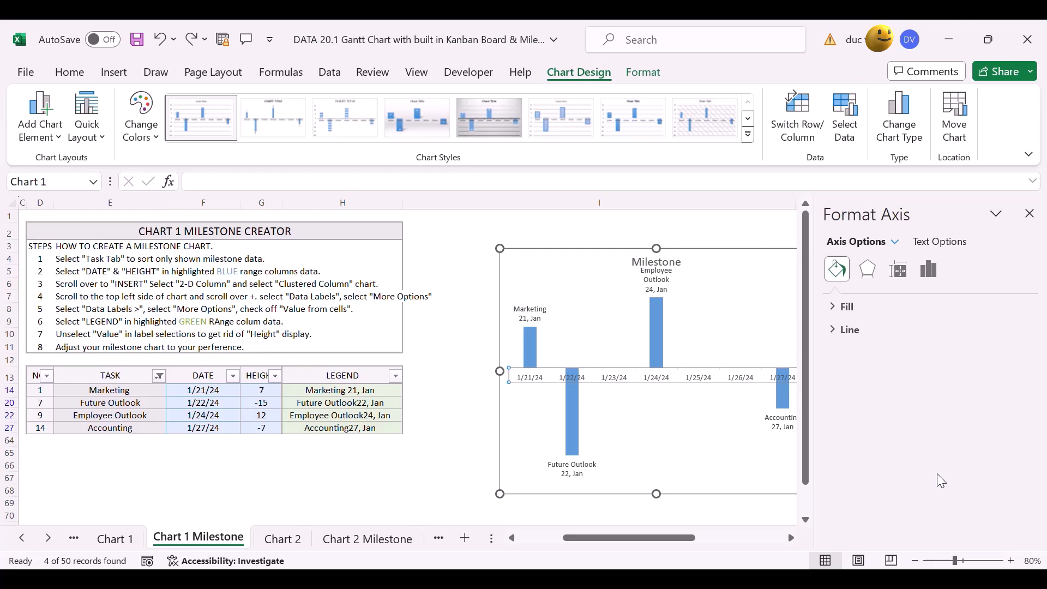
left_click(849, 329)
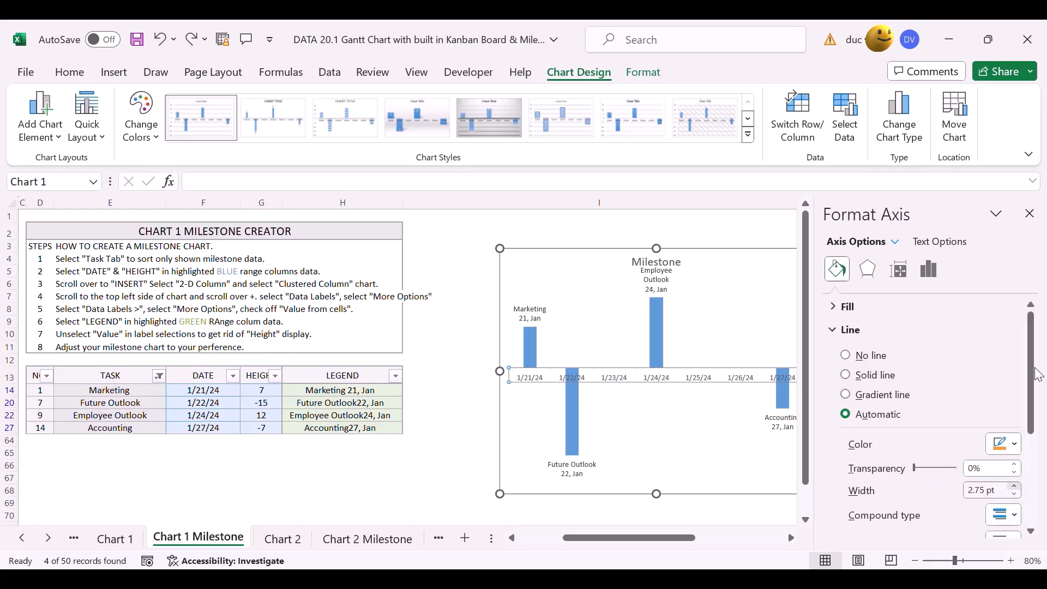
left_click(1014, 486)
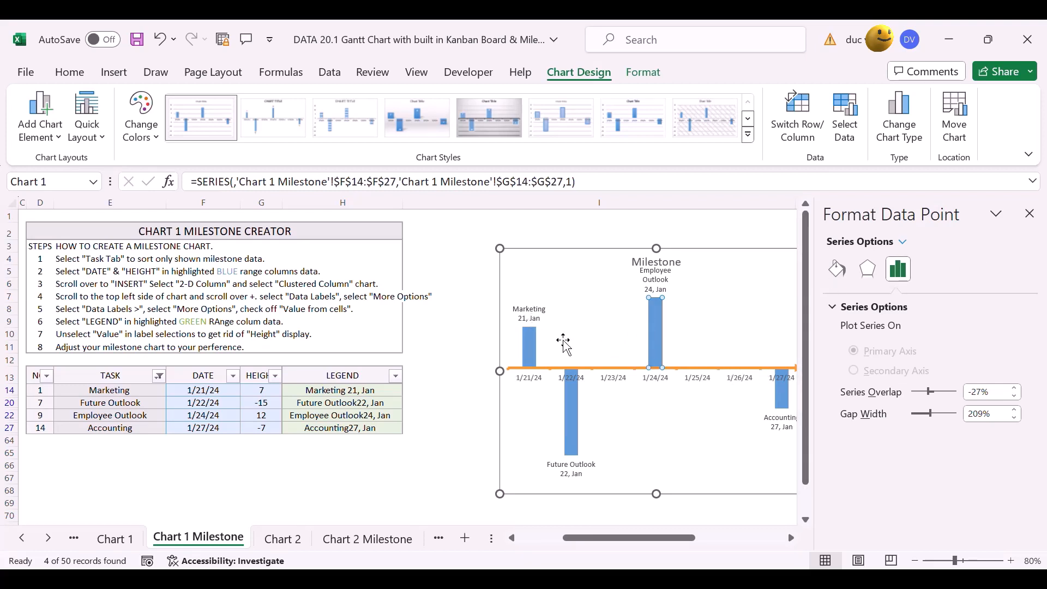
left_click(1029, 214)
left_click(399, 480)
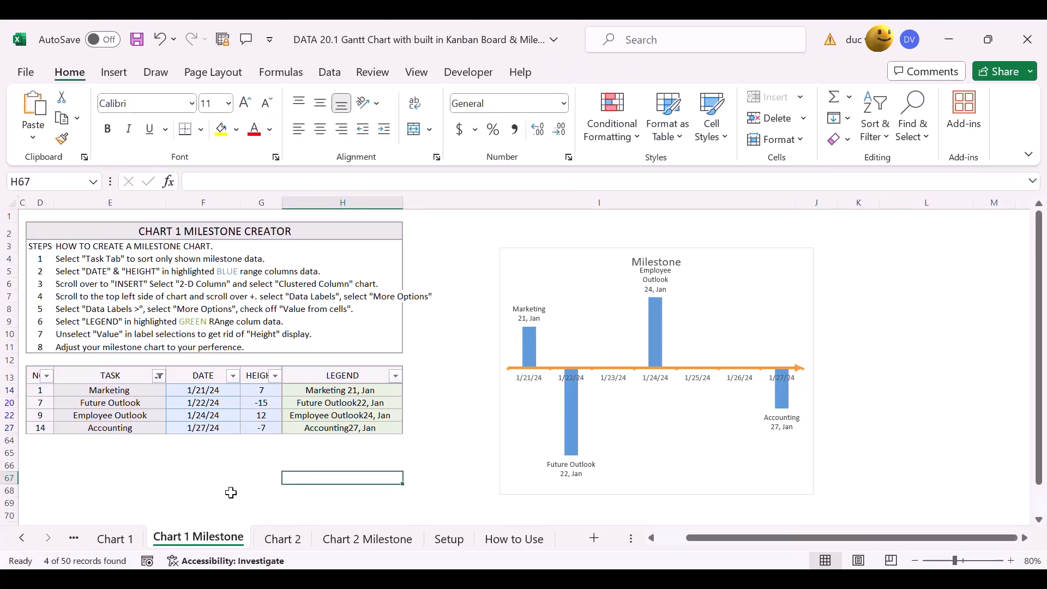
On the Chart 2 sheet, clear the milestone Yes of the Production task in Phase 1, and undo the deletion
left_click(273, 540)
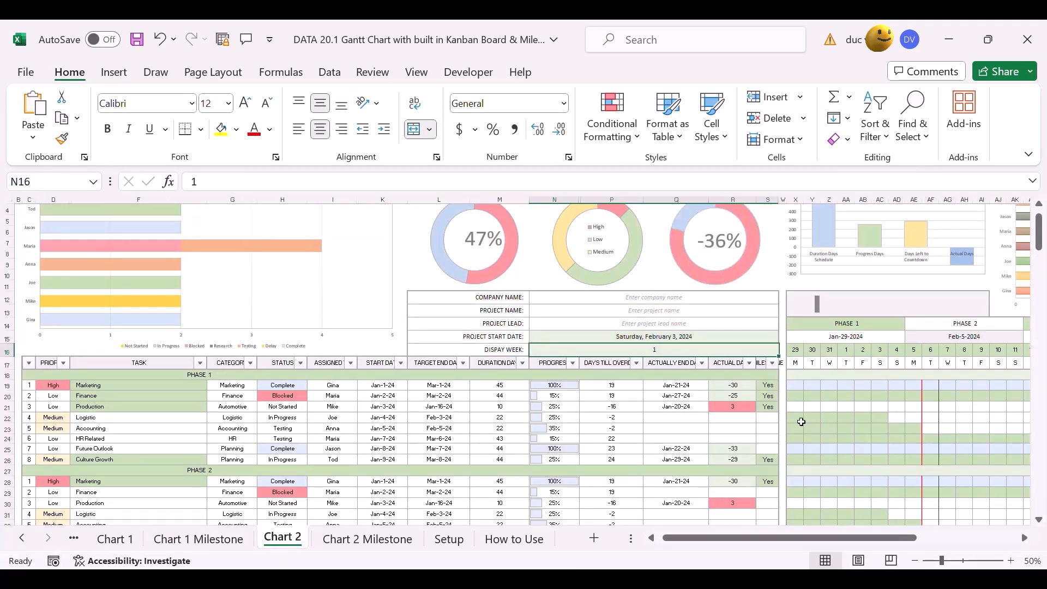
left_click(767, 408)
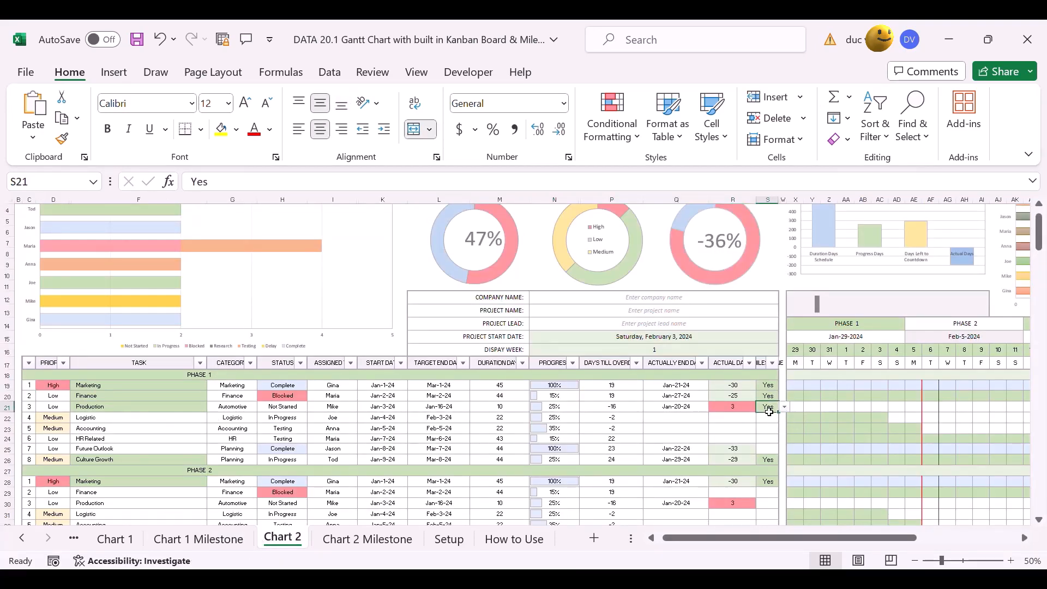
key("Delete")
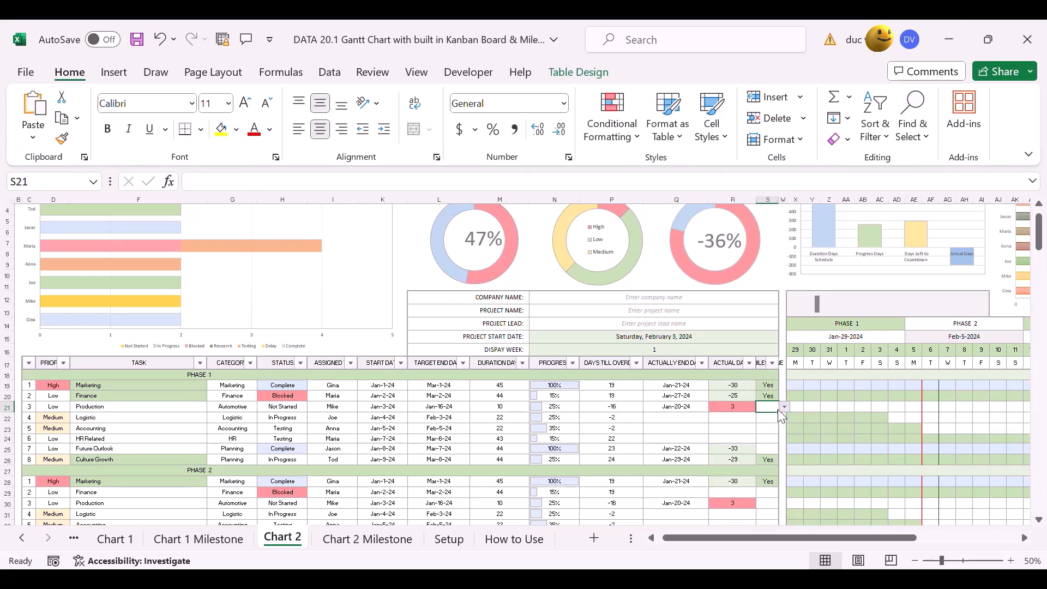
key("ctrl+z")
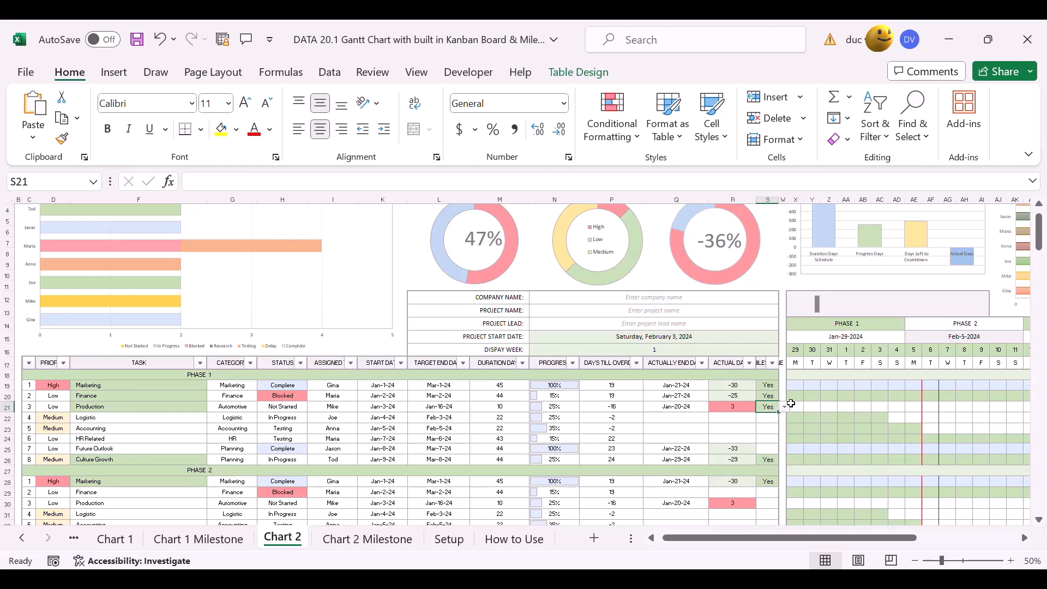
Change the title on the Chart 2 Milestone sheet to CHART 2 MILESTONE CREATOR
left_click(360, 543)
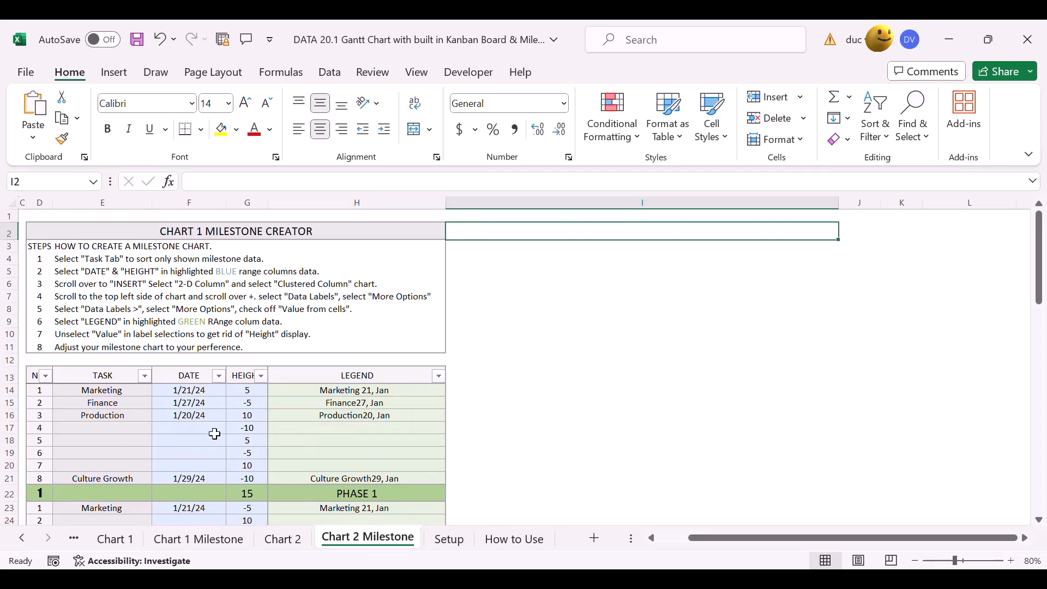
double_click(202, 235)
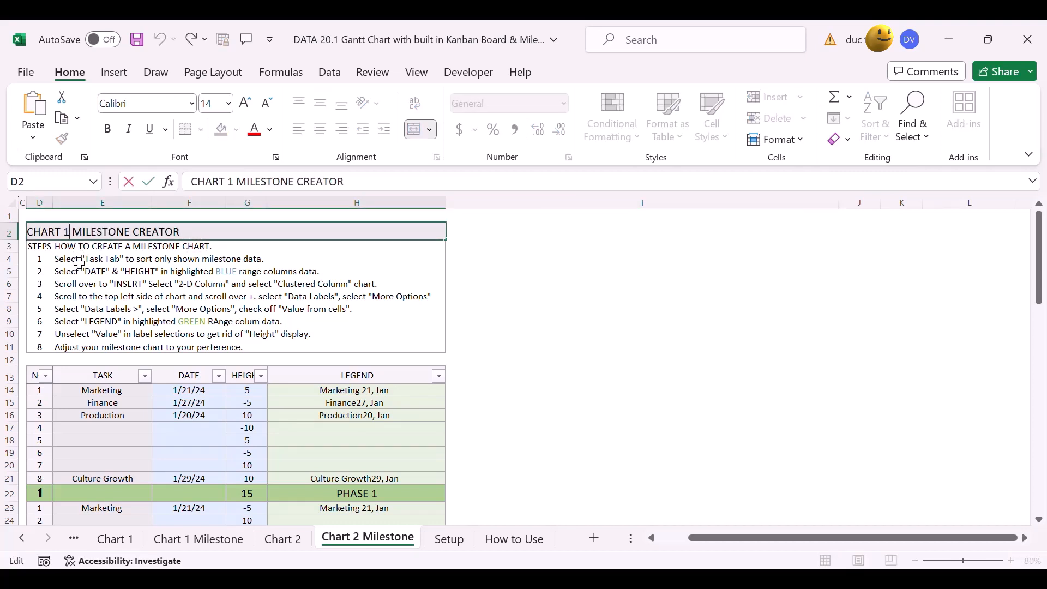
key("BackSpace")
type("2")
left_click(497, 238)
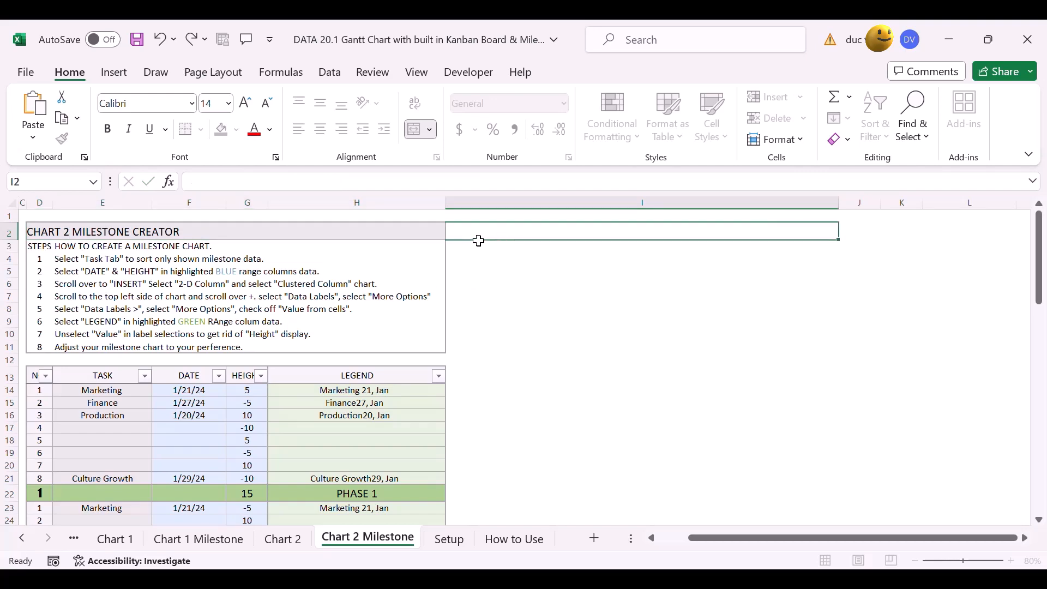
Filter the TASK column on the Chart 2 Milestone sheet to hide the empty task rows while keeping the phase rows
left_click(286, 545)
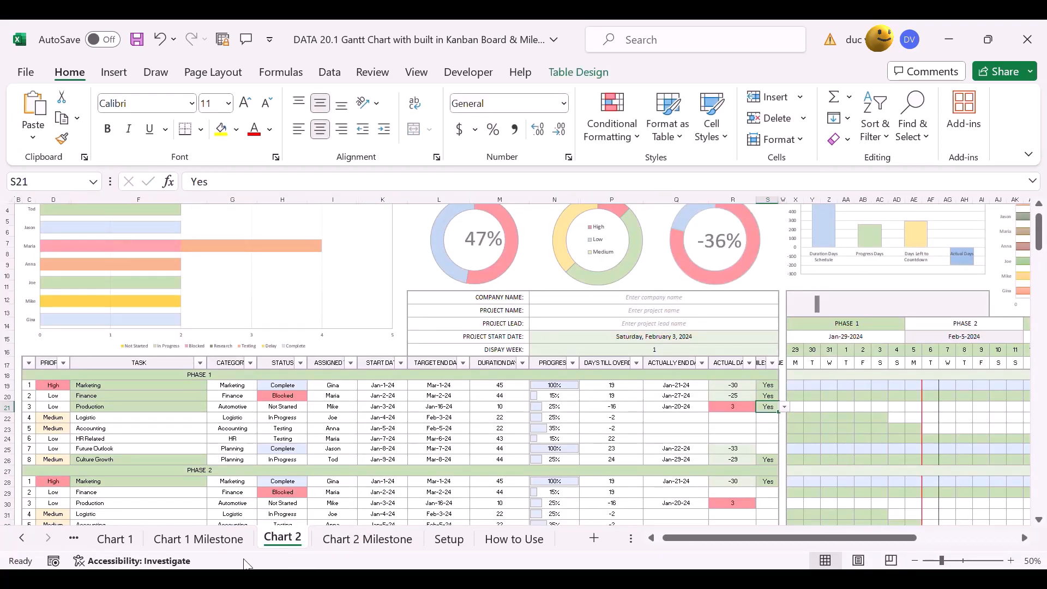
left_click(331, 542)
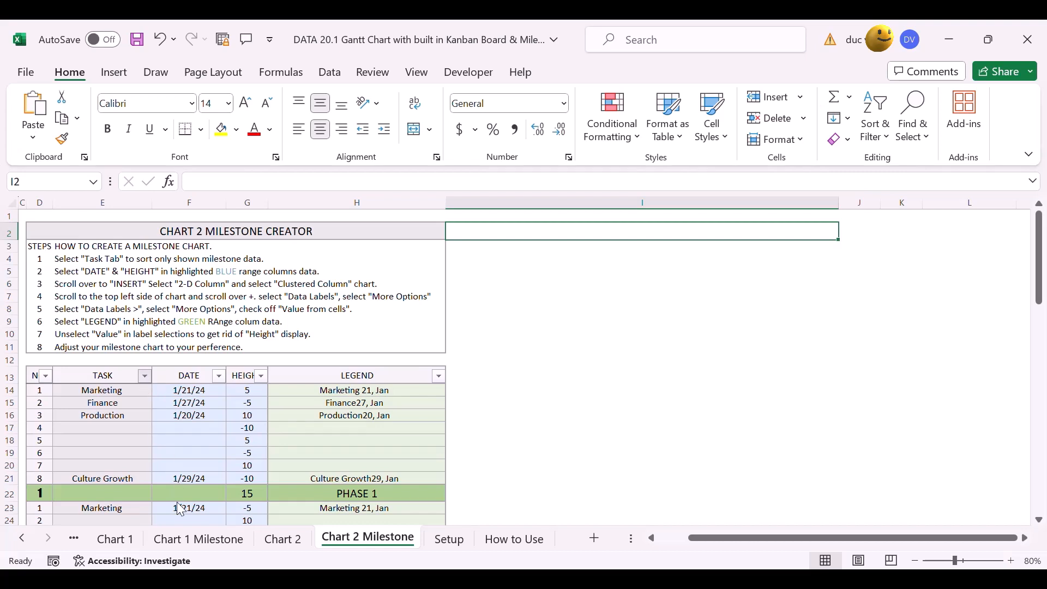
left_click(310, 549)
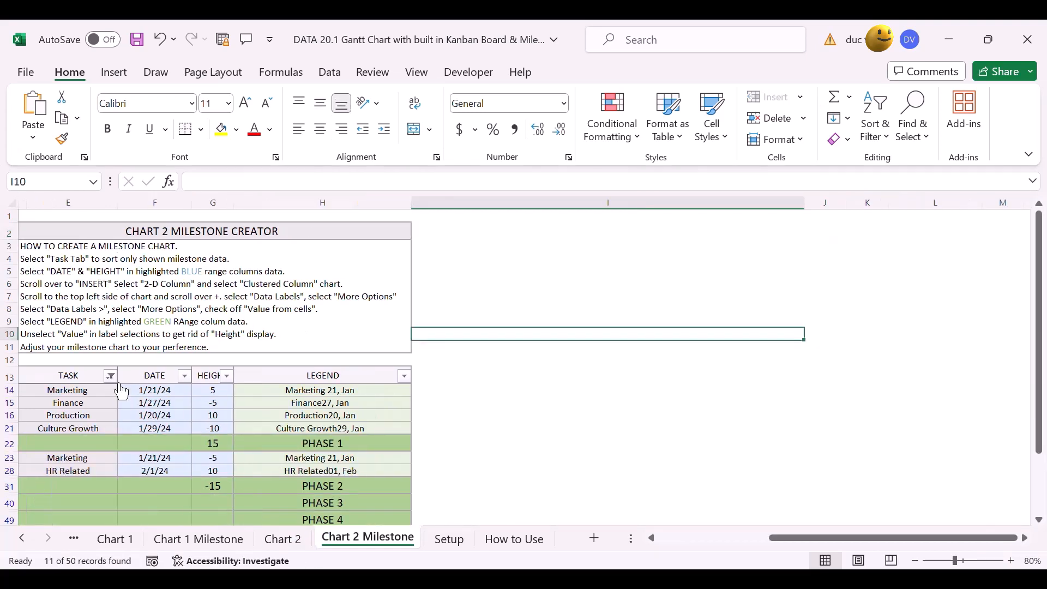
Insert a clustered column chart from the filtered DATE and HEIGHT cells, Marketing in row 14 through HR Related in row 28
left_click_drag(134, 392, 218, 470)
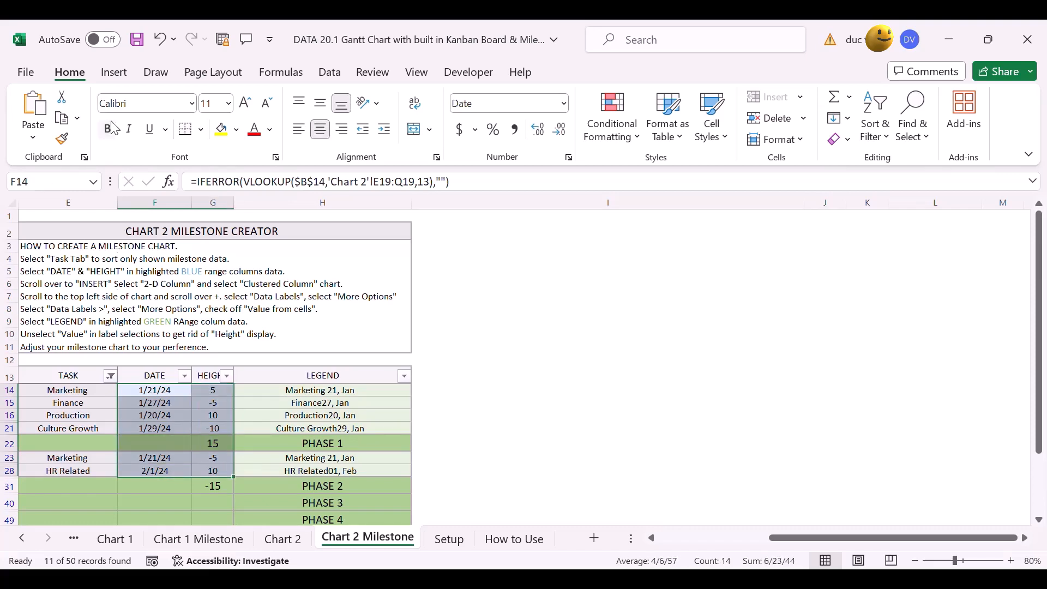
left_click(115, 76)
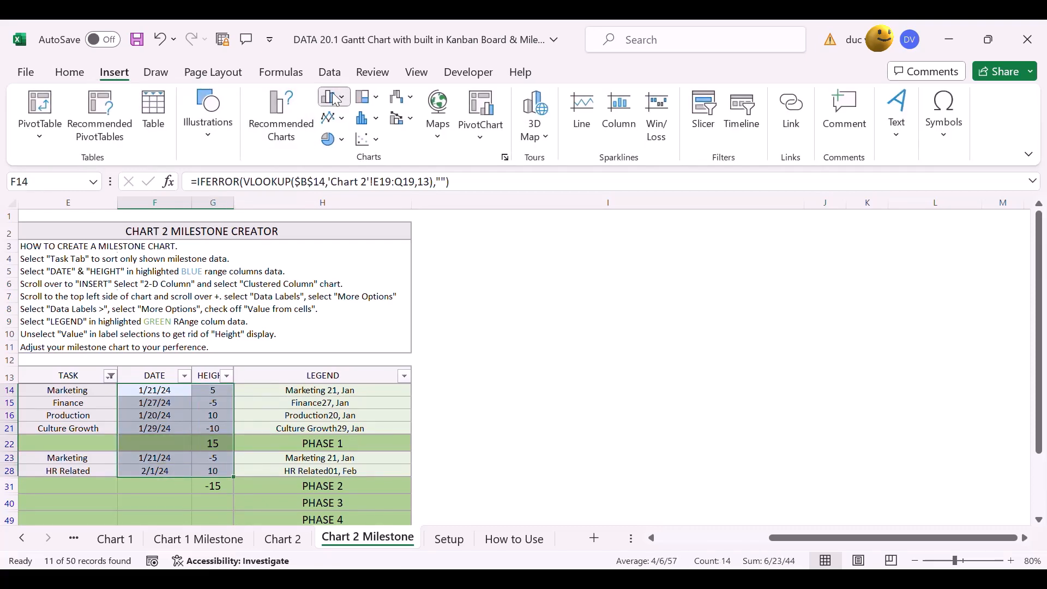
key("alt+F1")
left_click(491, 279)
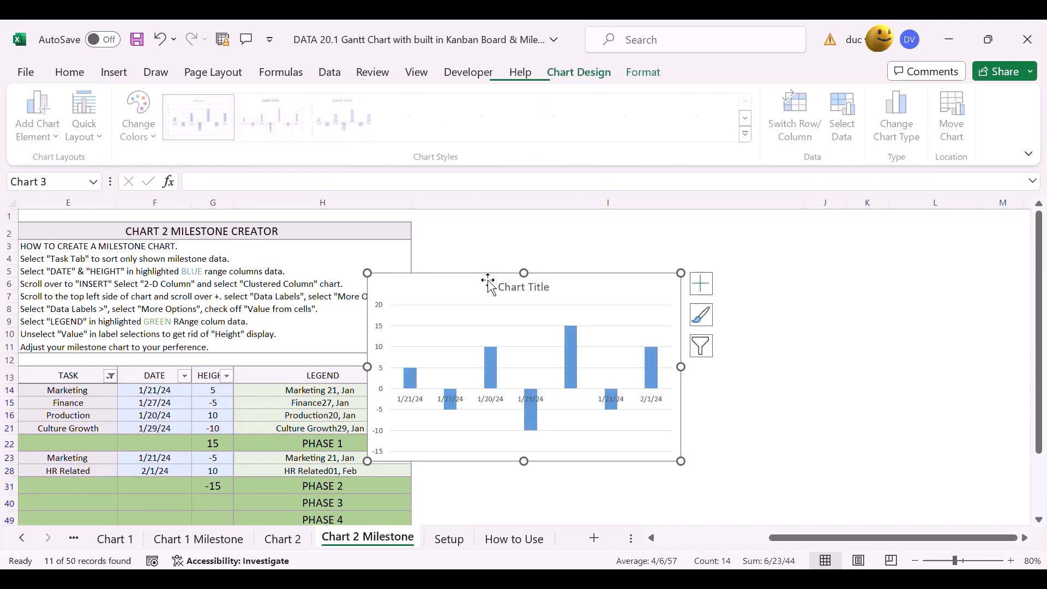
Move the new chart into the empty area of column I beside the table and delete its vertical axis
left_click_drag(491, 280, 610, 326)
left_click(500, 385)
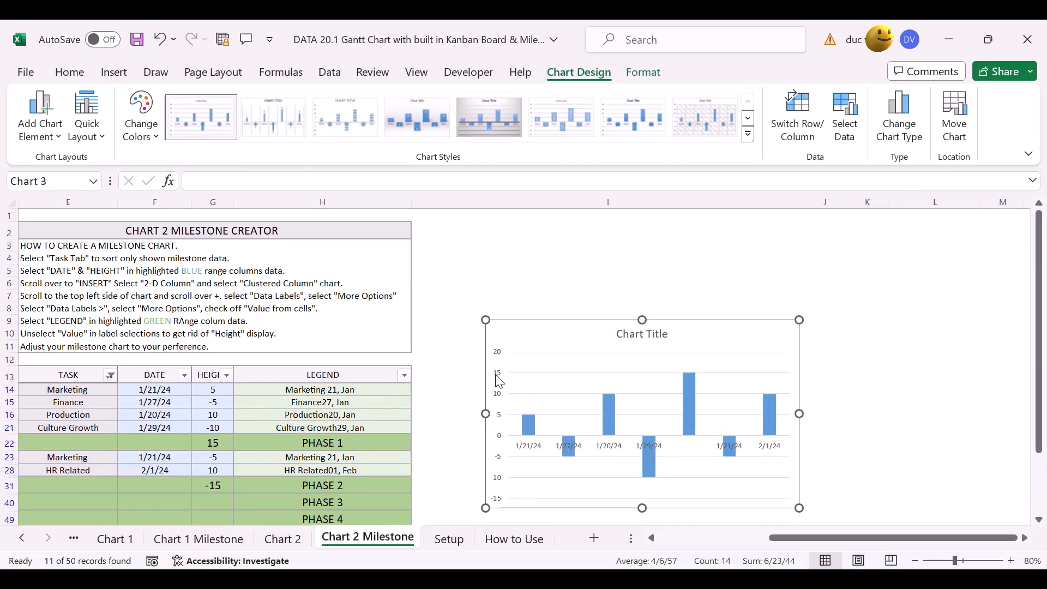
key("Delete")
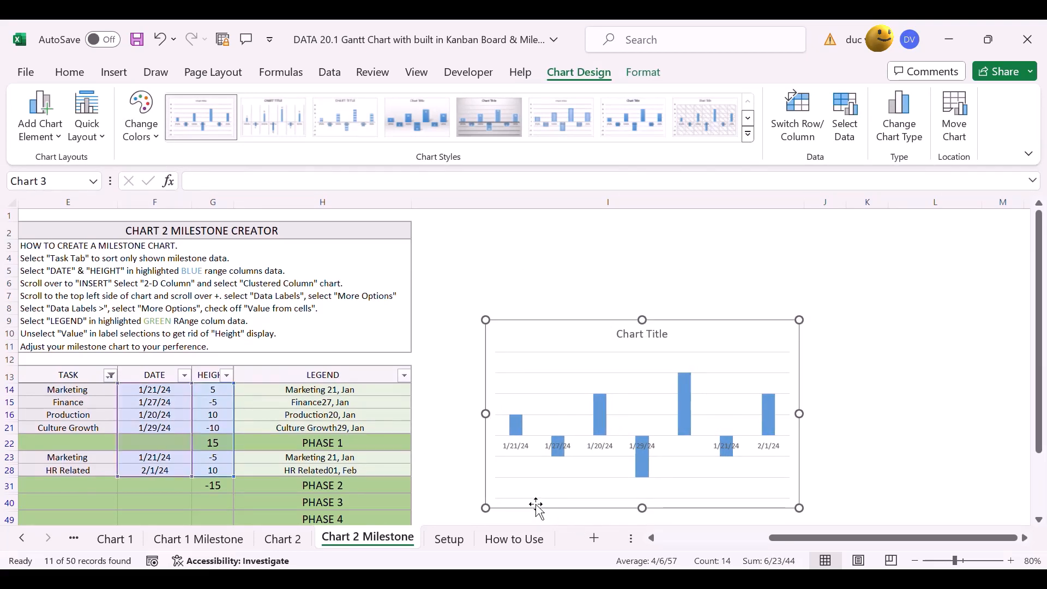
Add a data table with legend keys beneath the chart's columns
left_click(547, 502)
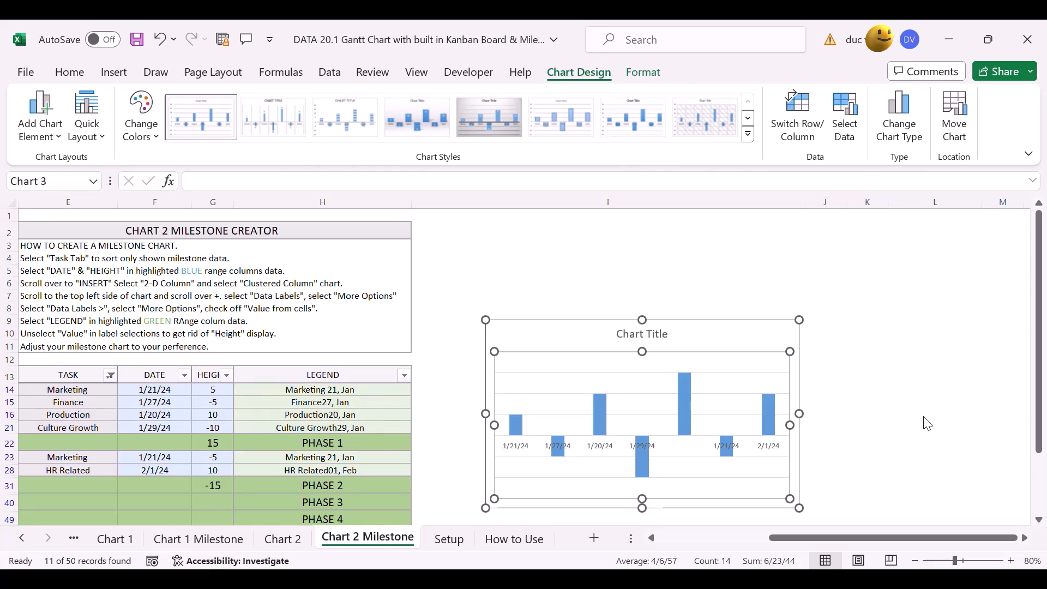
left_click(794, 463)
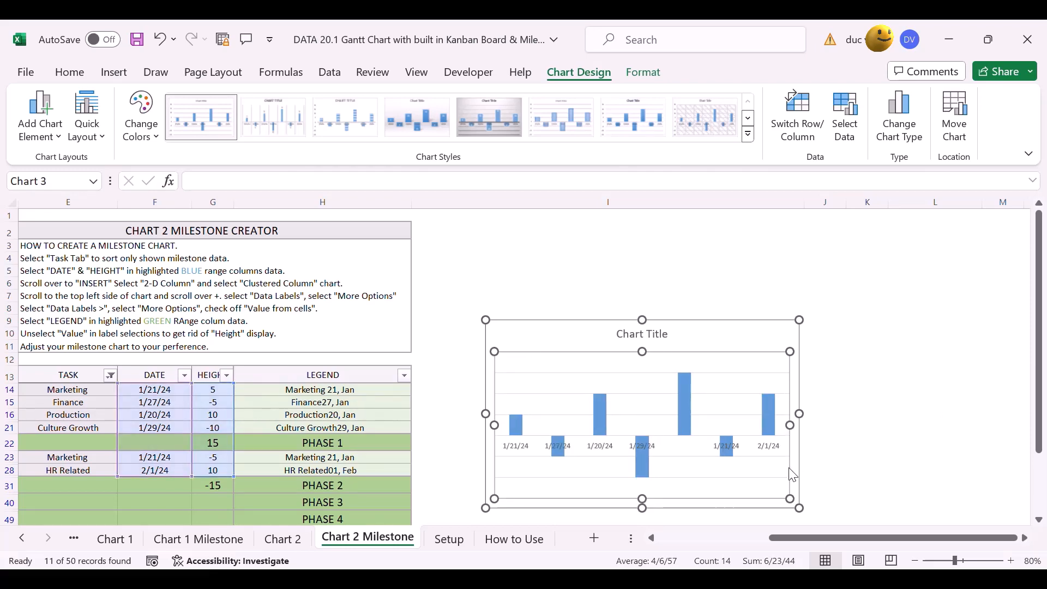
left_click(731, 278)
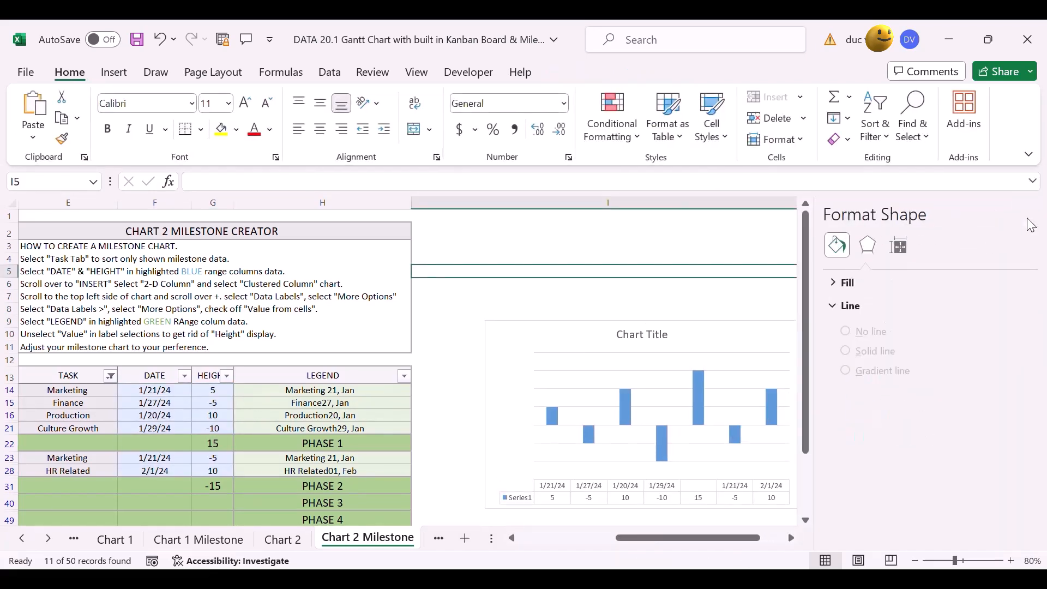
Add data labels that take their text from the LEGEND cells of rows 14 to 28, leaving out the value
left_click(735, 335)
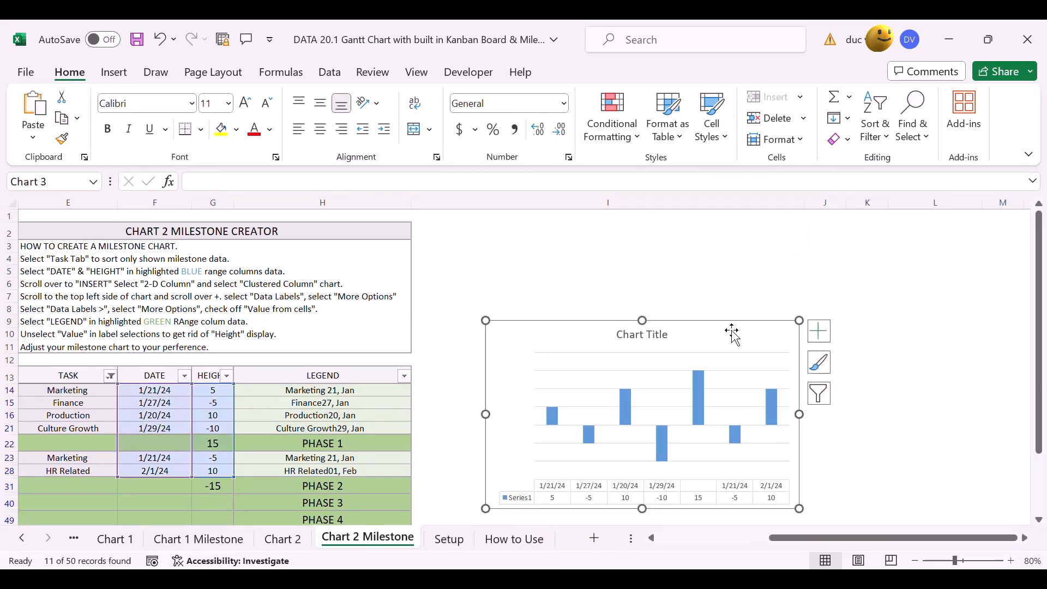
left_click(686, 265)
left_click(710, 332)
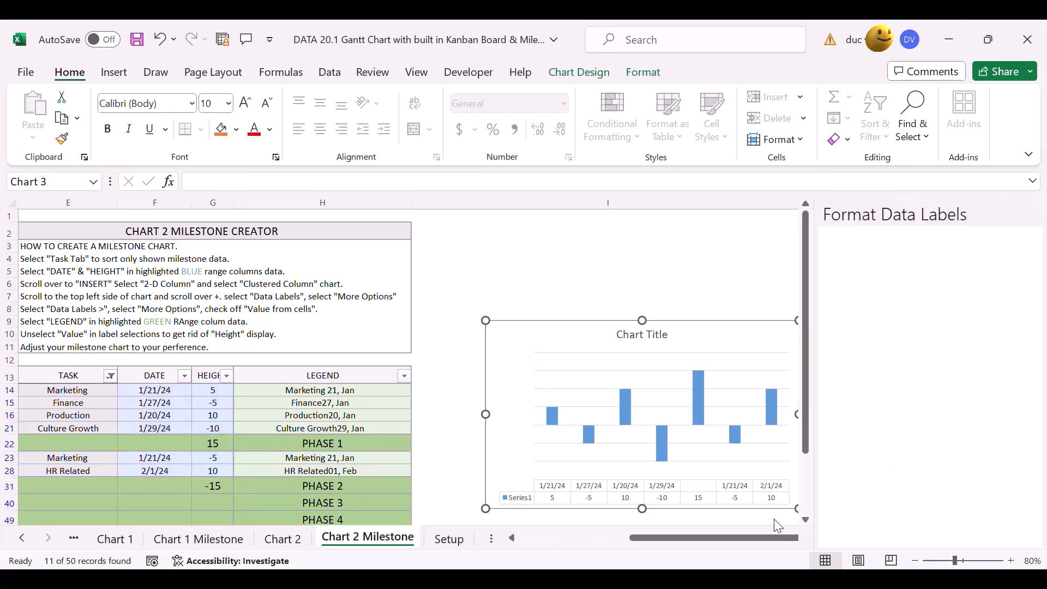
left_click(855, 410)
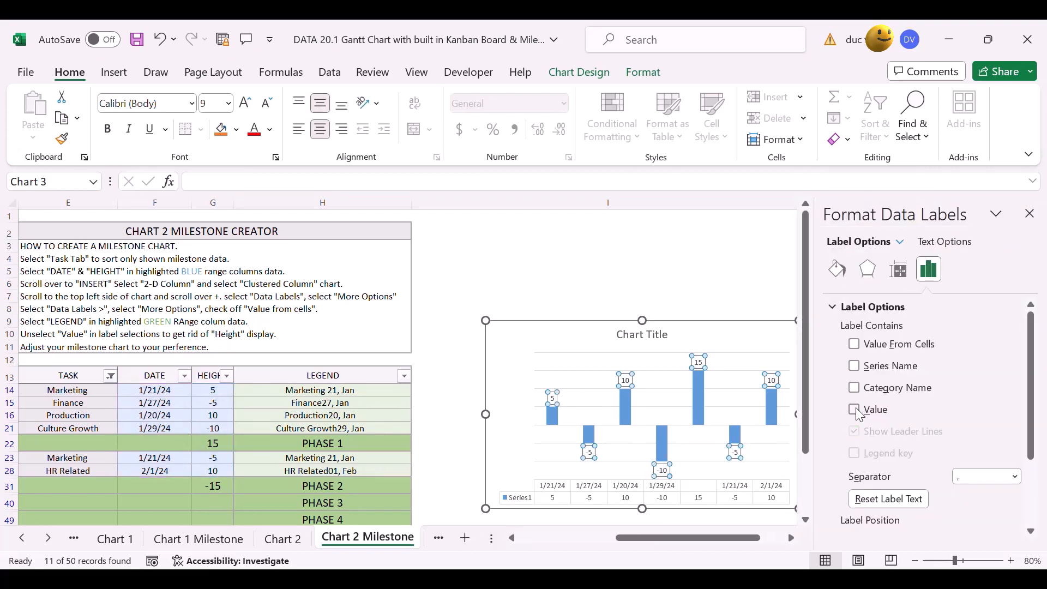
left_click(855, 344)
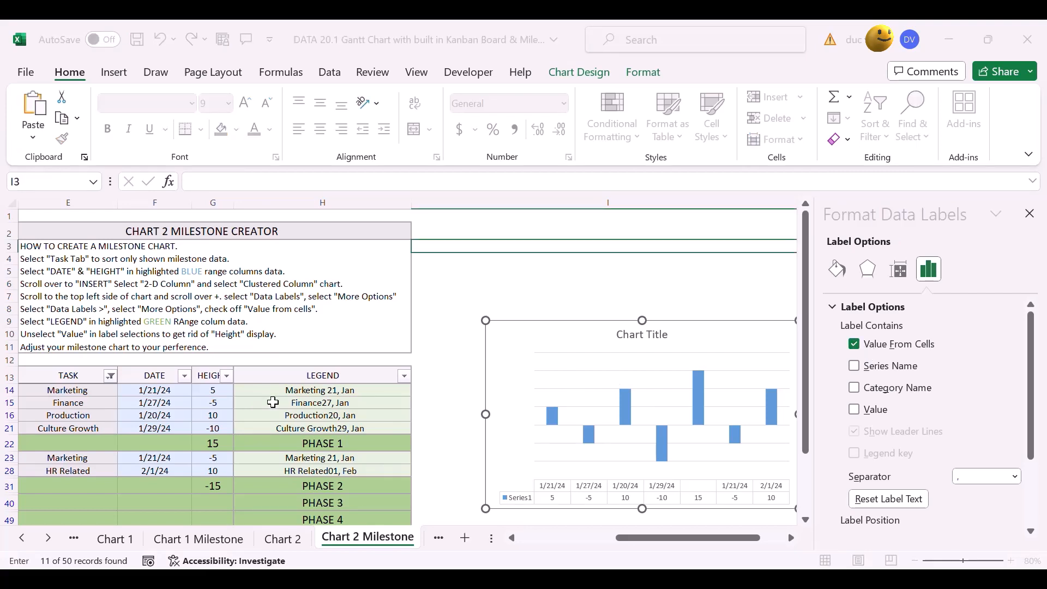
left_click_drag(279, 390, 312, 478)
key("Return")
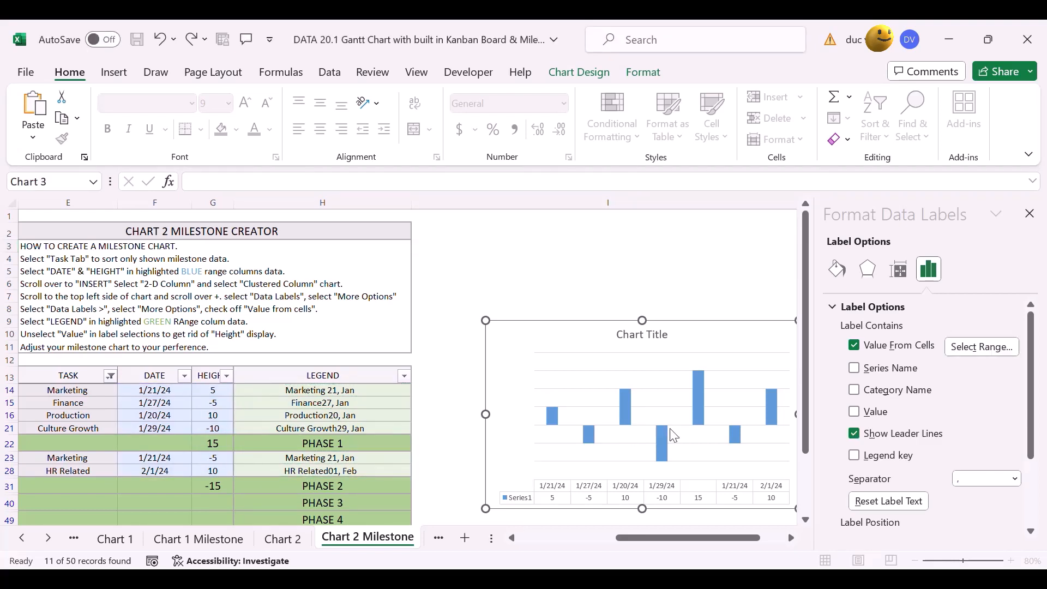
left_click(1029, 213)
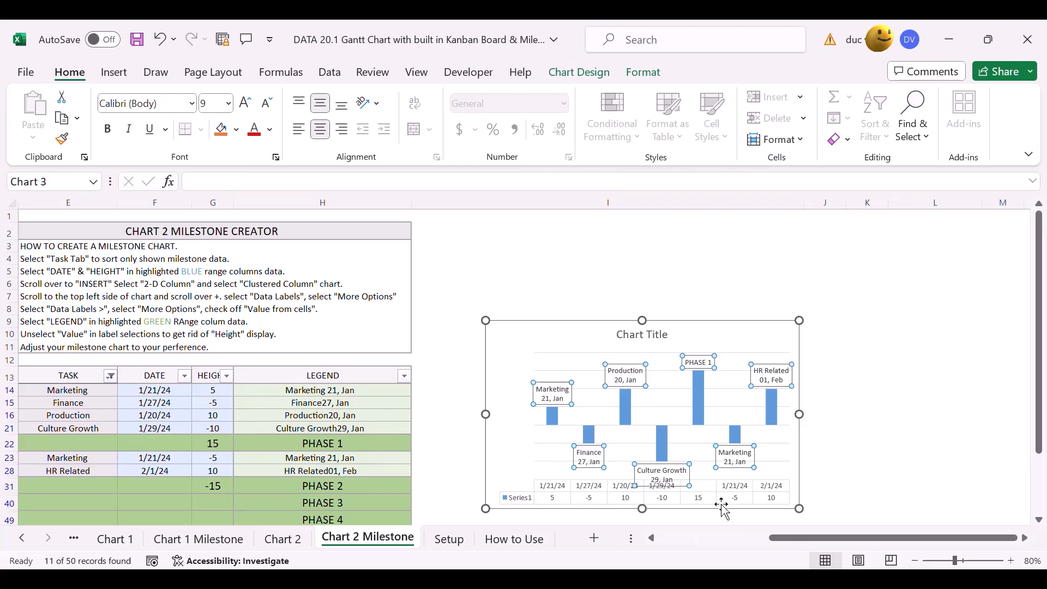
Widen the chart by extending its edge into column K, and delete the data table beneath the columns
scroll(887, 391, "down", 1)
key("Escape")
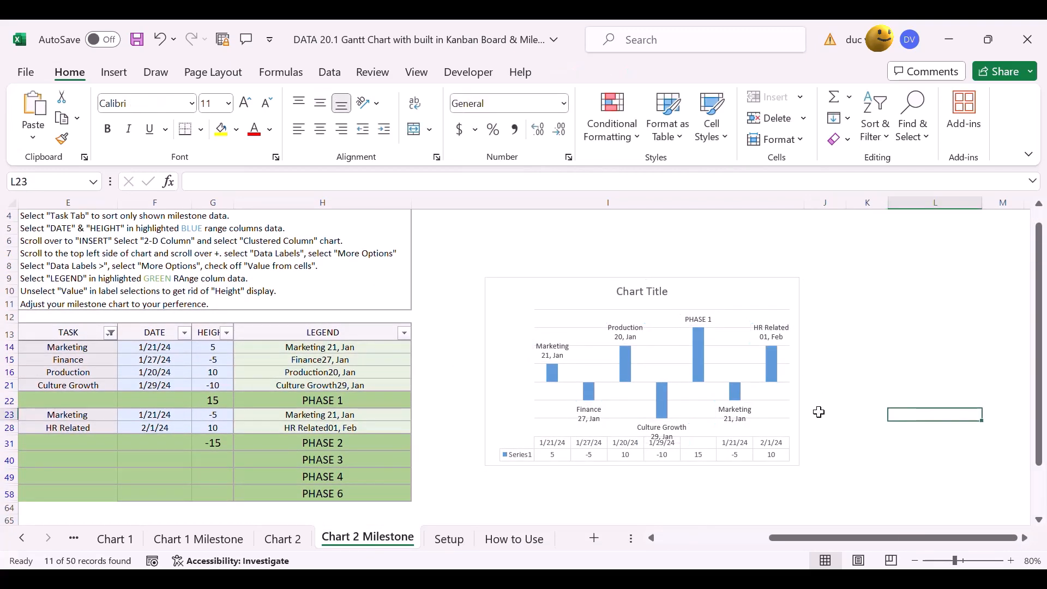
left_click(802, 381)
left_click_drag(799, 372, 818, 429)
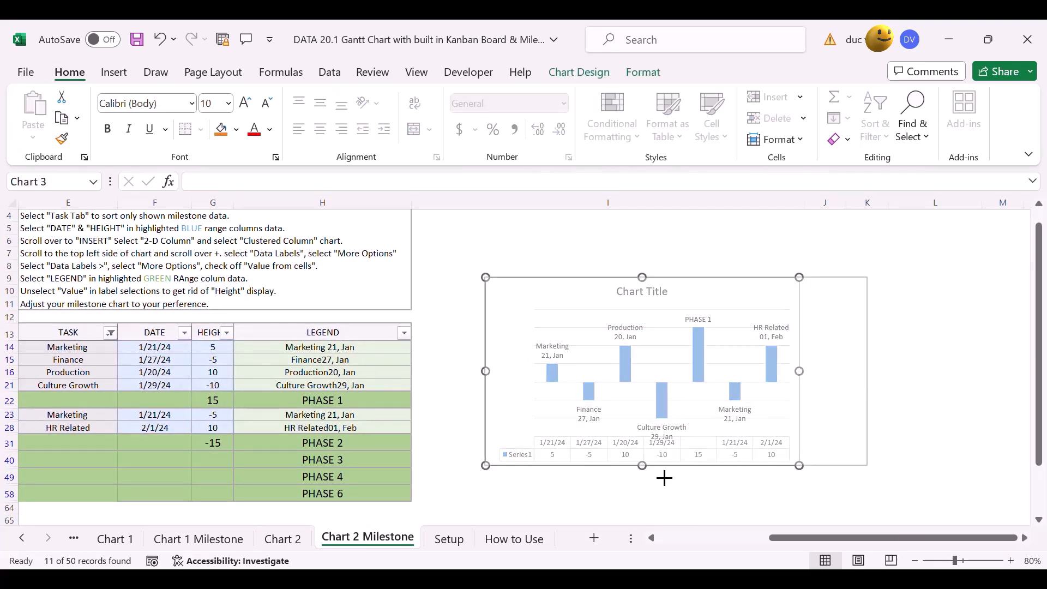
left_click(555, 448)
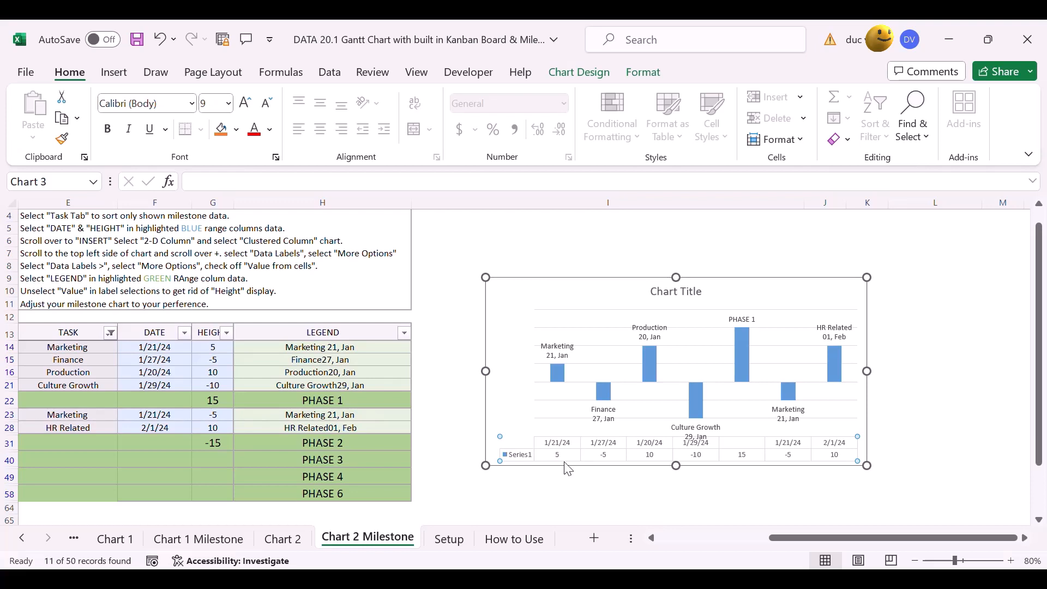
key("Delete")
left_click(725, 368)
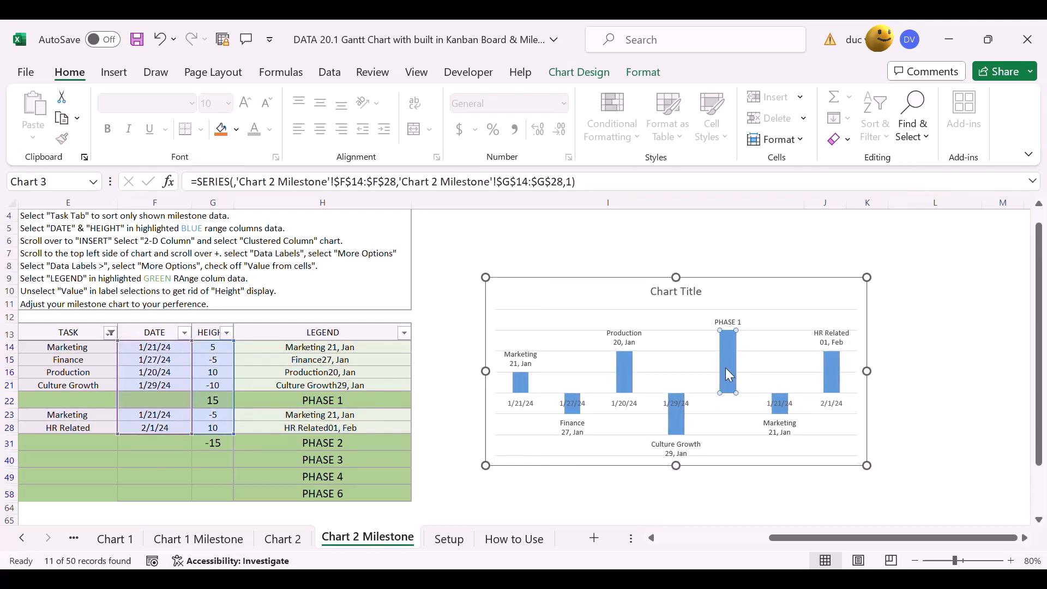
double_click(726, 367)
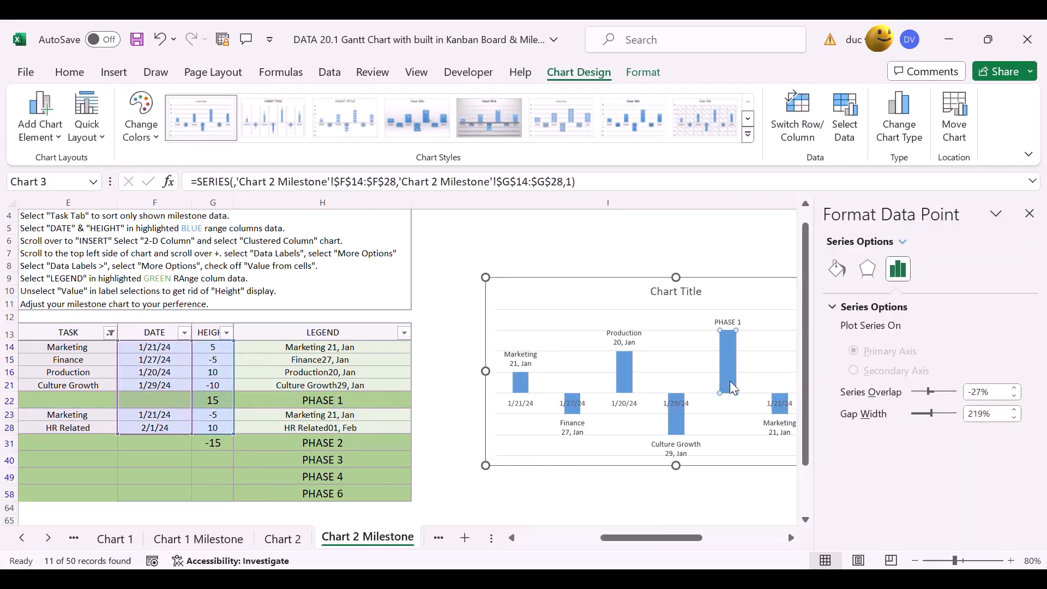
left_click(836, 273)
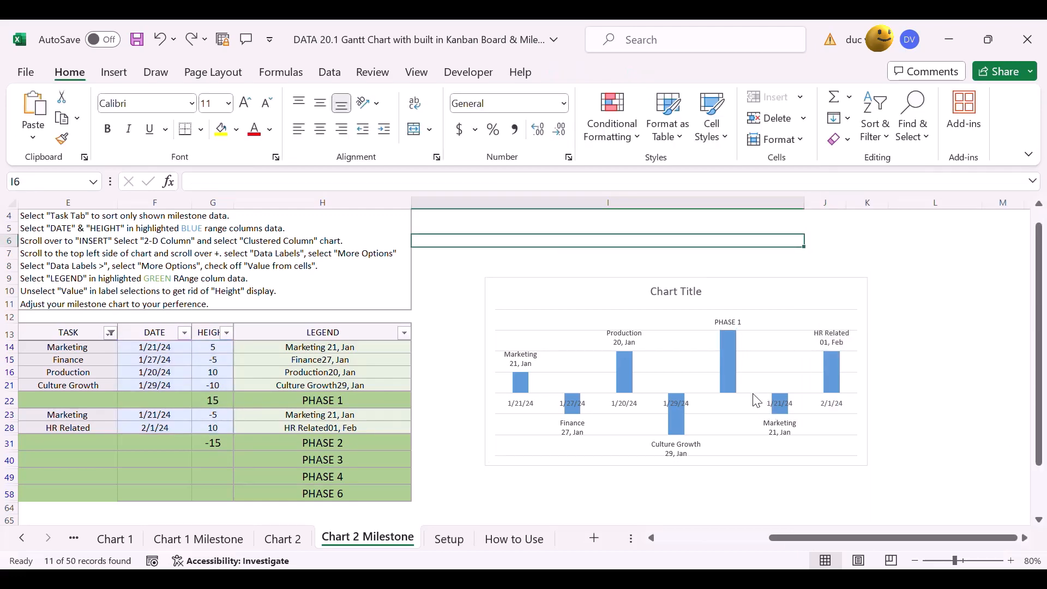
Remove the major horizontal gridlines from the Chart 2 milestone chart
left_click(758, 402)
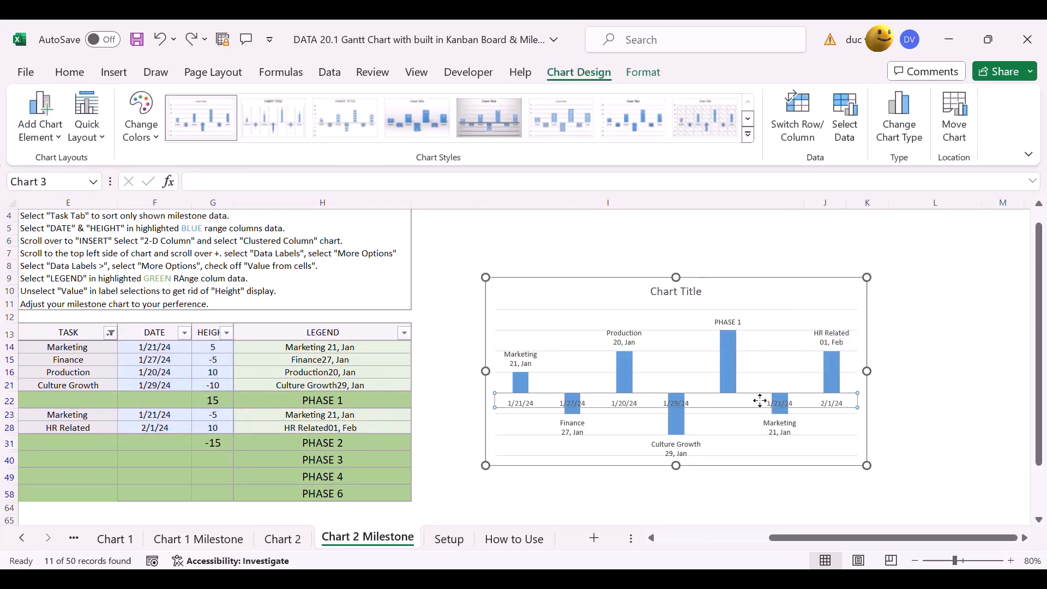
left_click(741, 447)
double_click(740, 437)
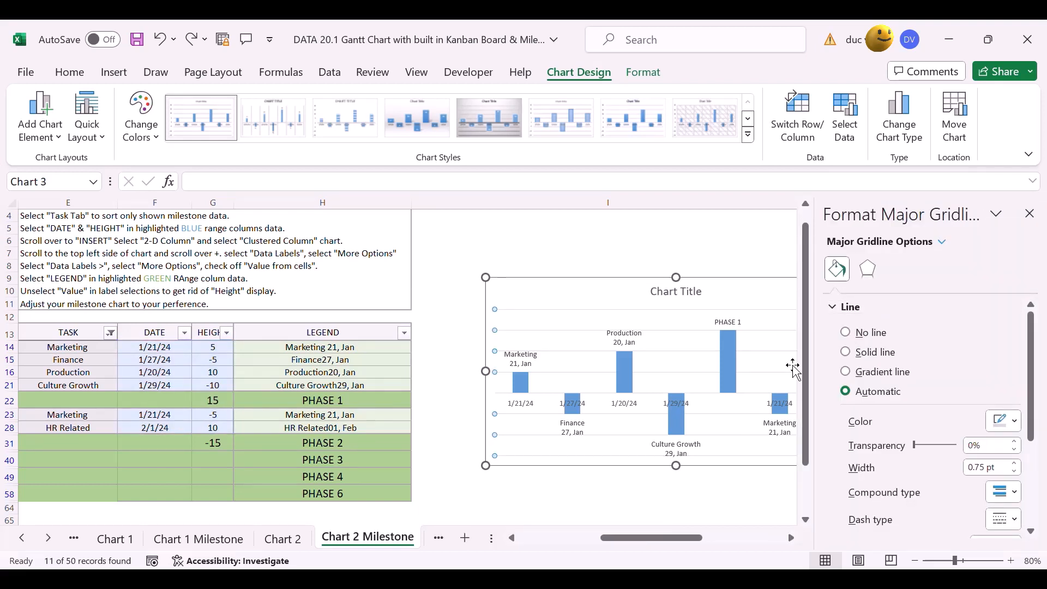
left_click(740, 440)
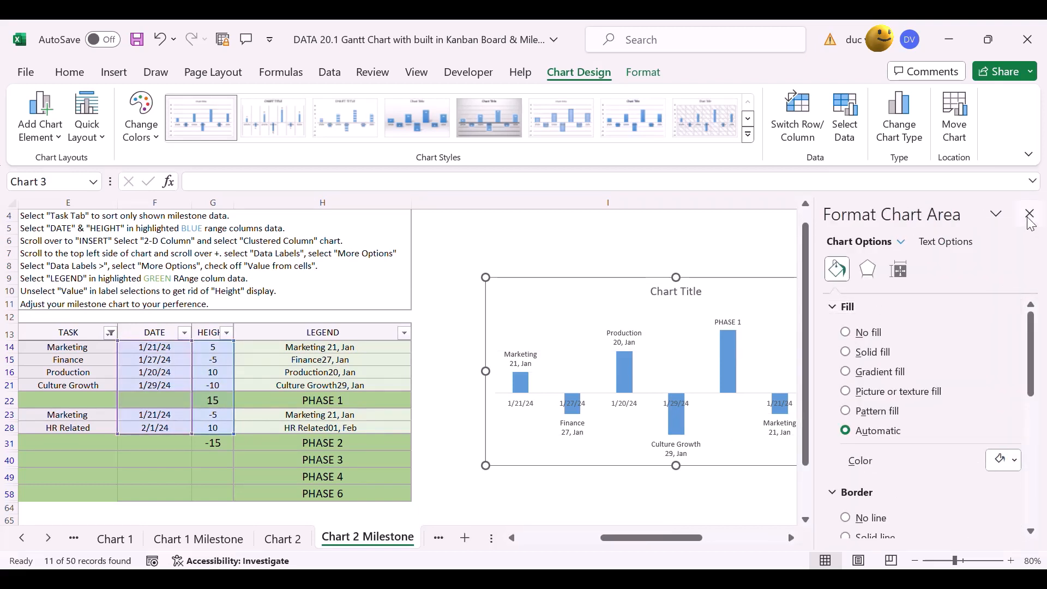
left_click(1030, 213)
Format the chart's horizontal date axis as a solid orange line, 2.5 pt wide, with an arrowhead at its end
left_click(758, 402)
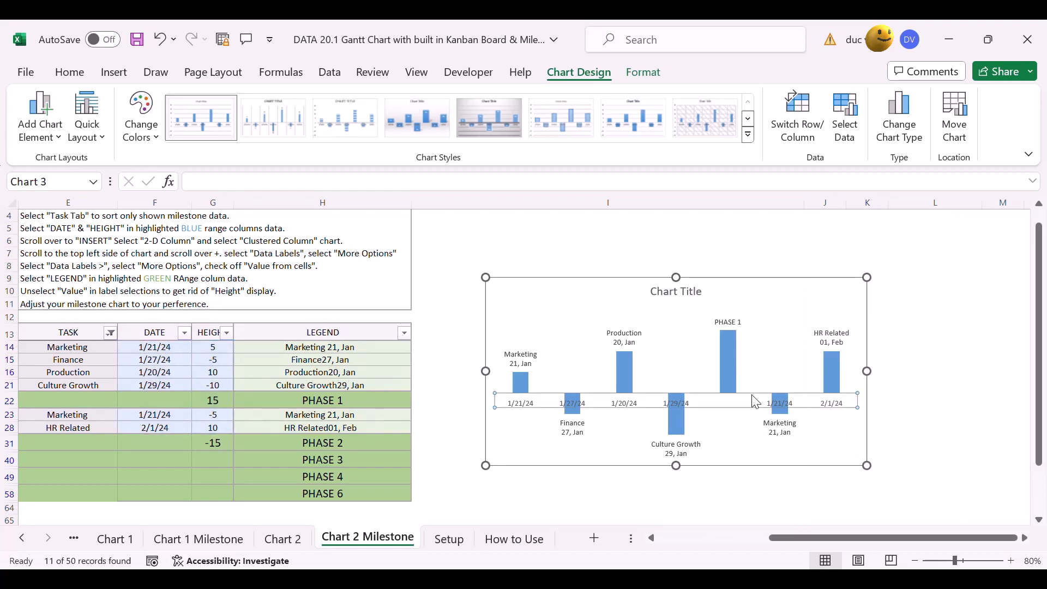
double_click(755, 402)
left_click(837, 268)
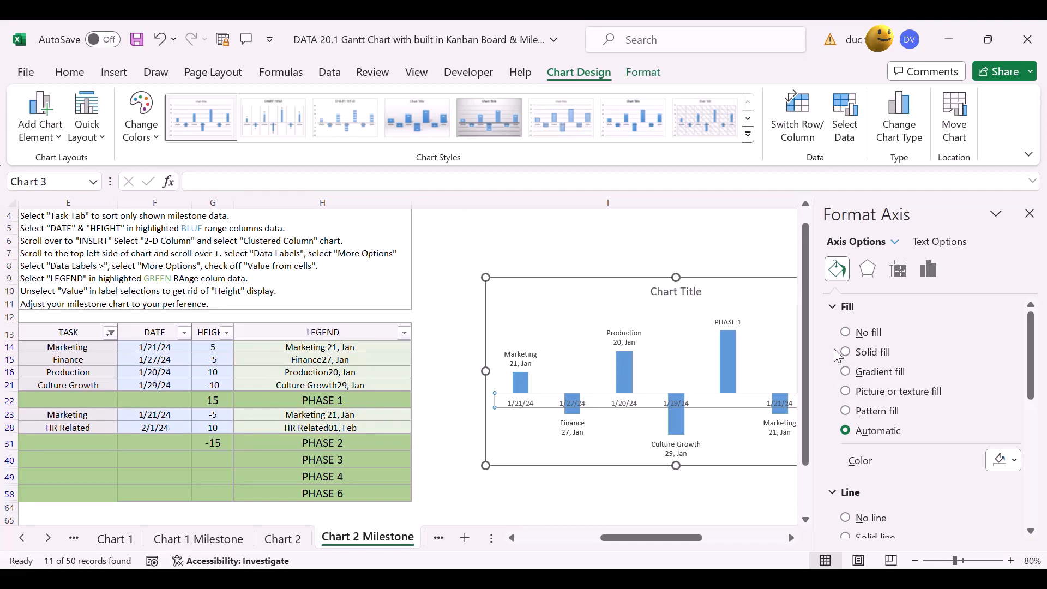
scroll(868, 454, "down", 3)
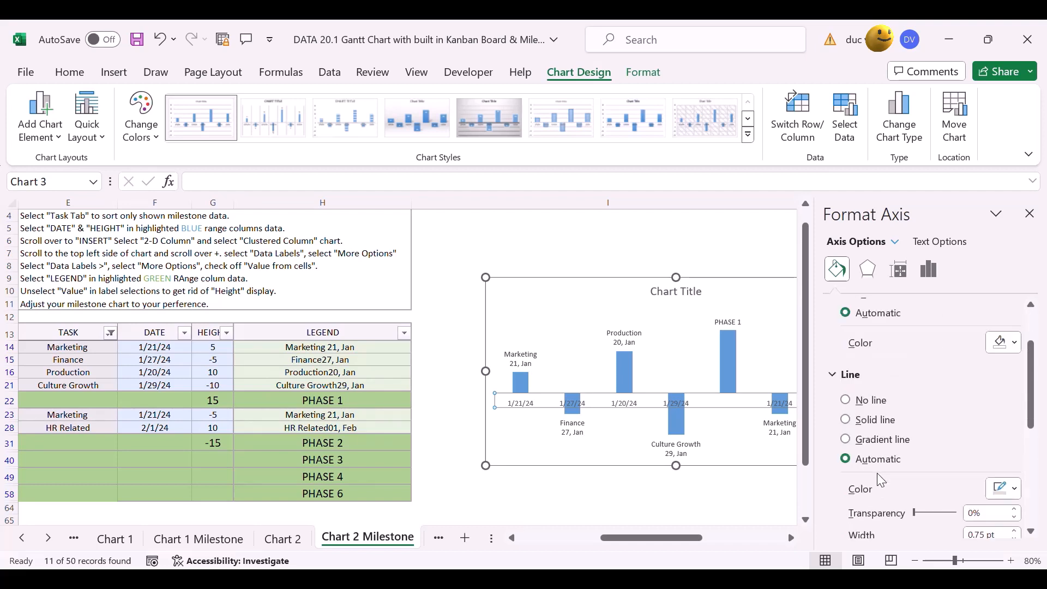
left_click(846, 421)
scroll(1012, 501, "down", 2)
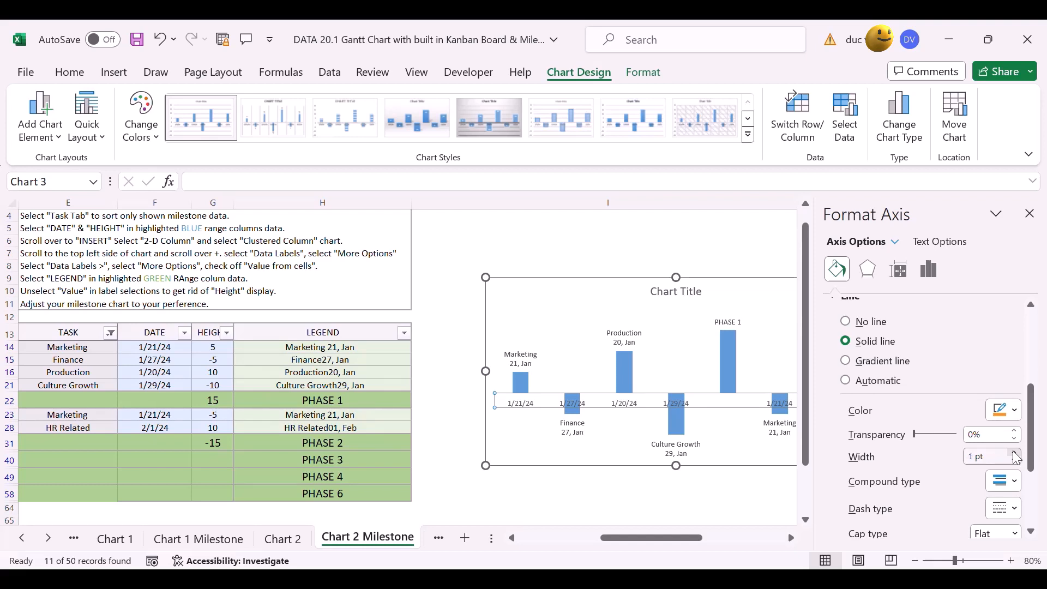
left_click(1015, 453)
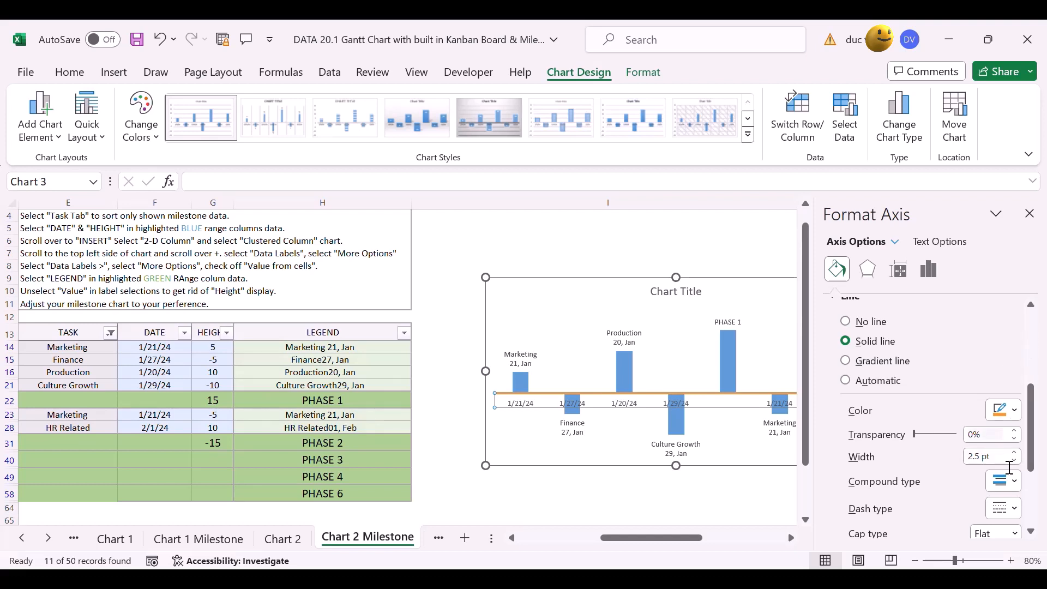
scroll(1019, 491, "down", 3)
scroll(1024, 500, "down", 1)
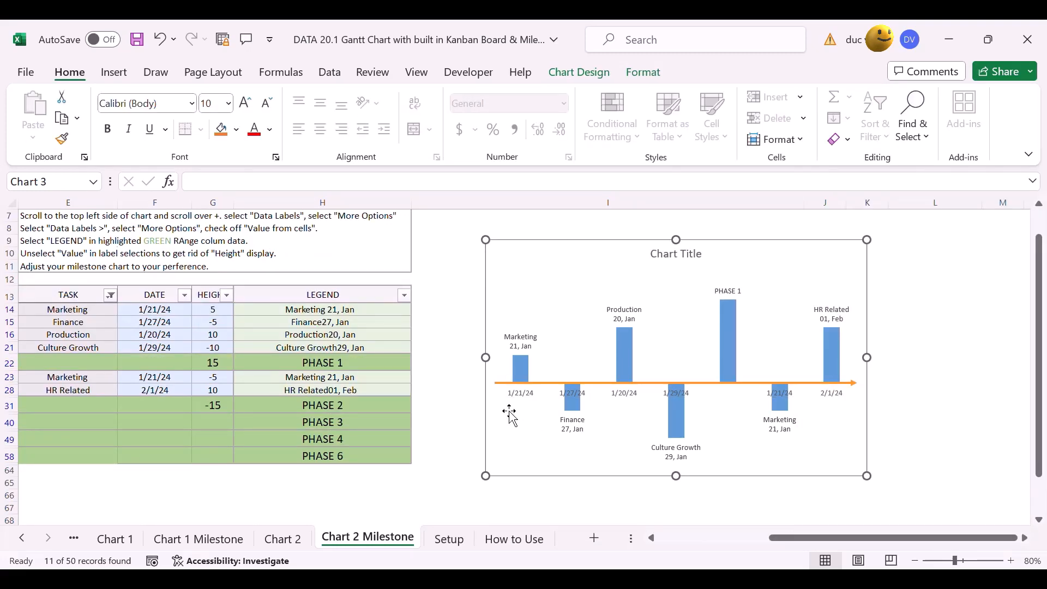
Try a height of 30 for the PHASE 1 milestone in cell G22, and undo the change
left_click(227, 370)
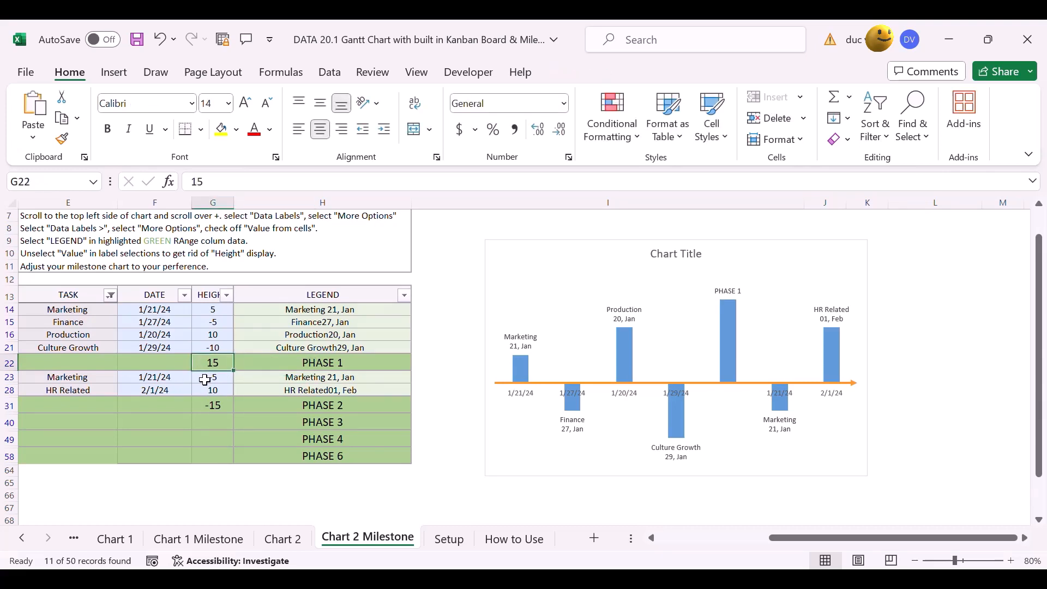
type("30")
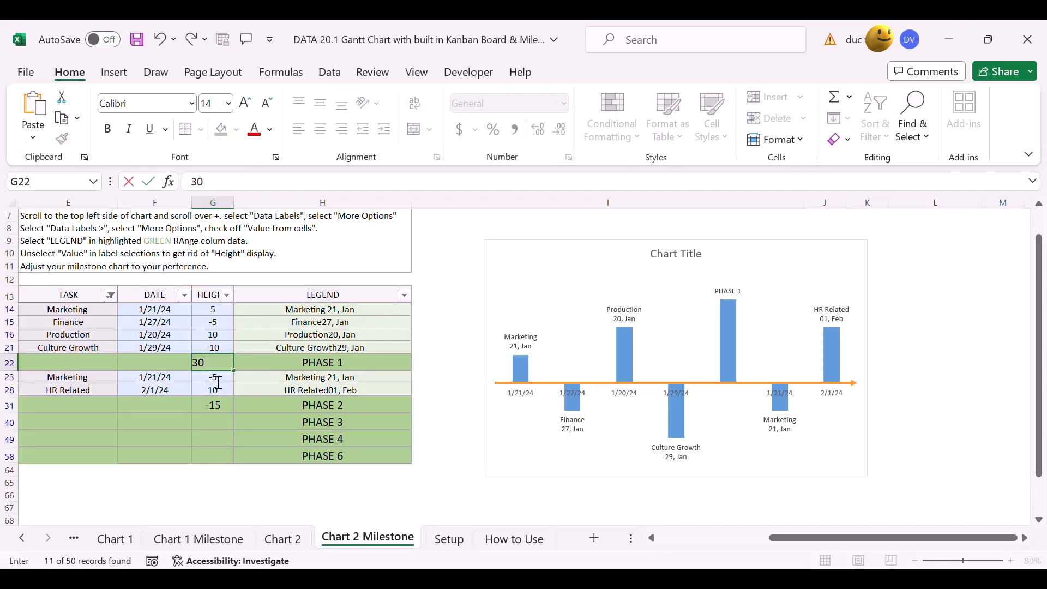
key("Return")
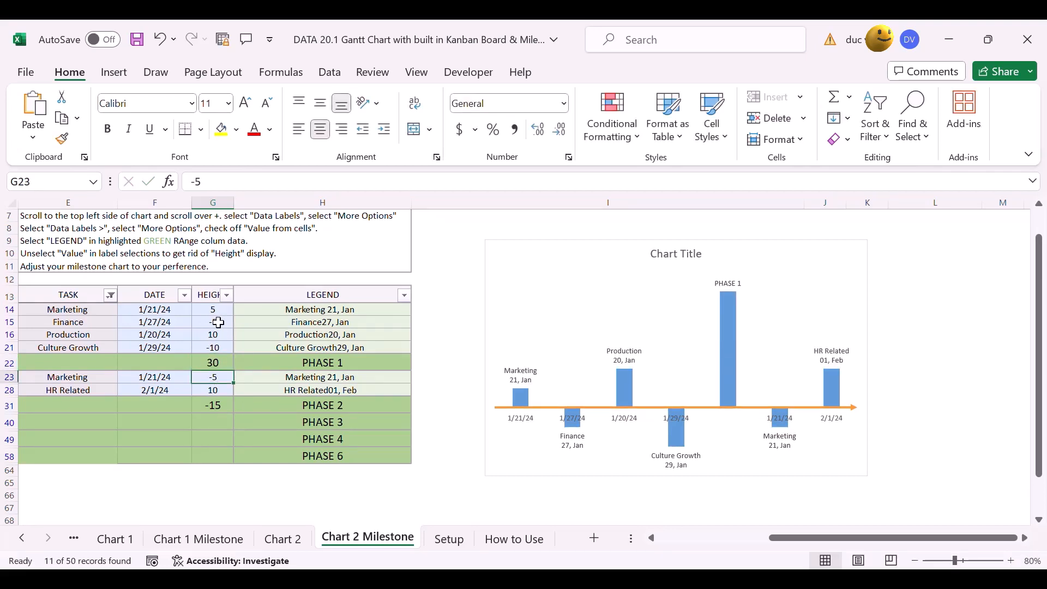
left_click(215, 362)
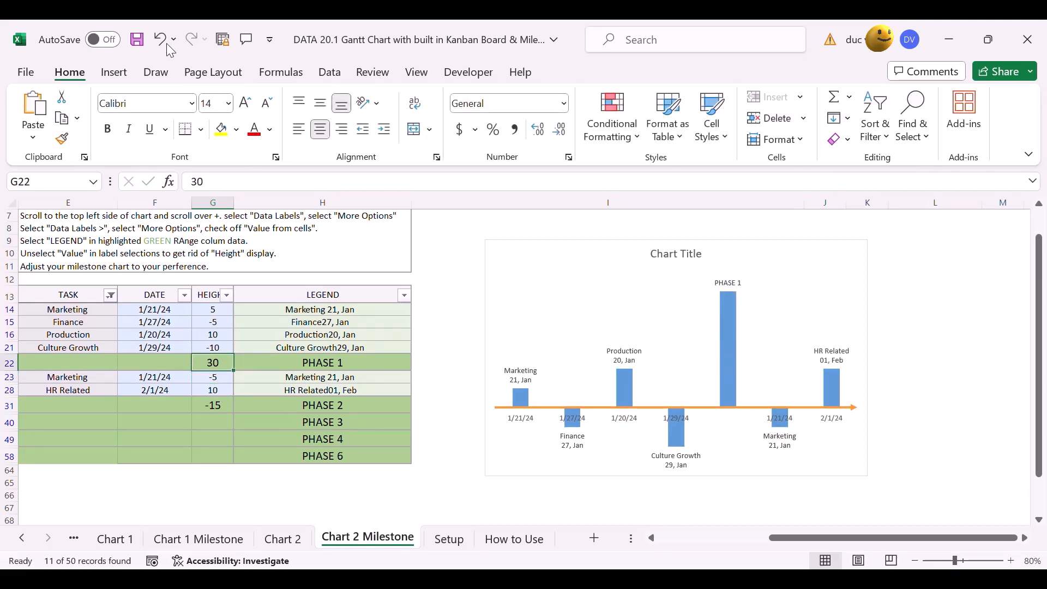
key("ctrl+z")
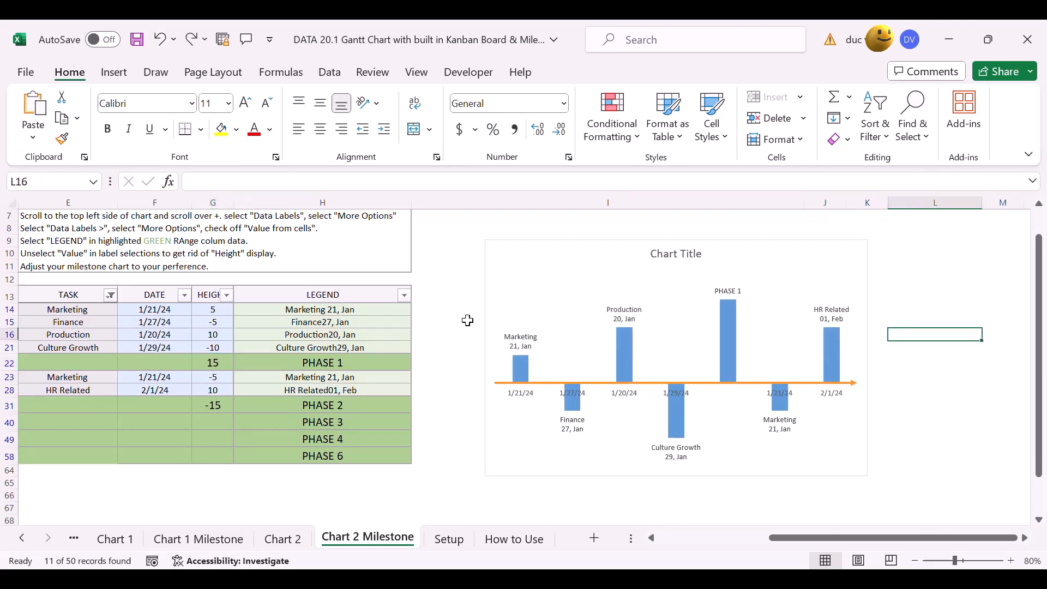
Select the Chart 2 milestone chart and bring up its shape formatting options
left_click(487, 278)
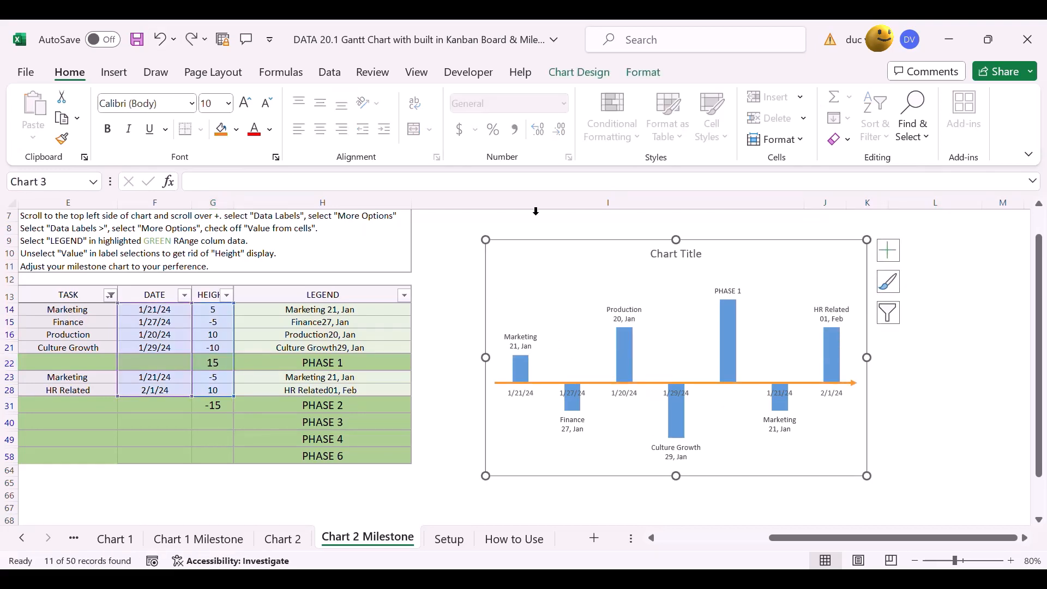
left_click(578, 72)
left_click(641, 73)
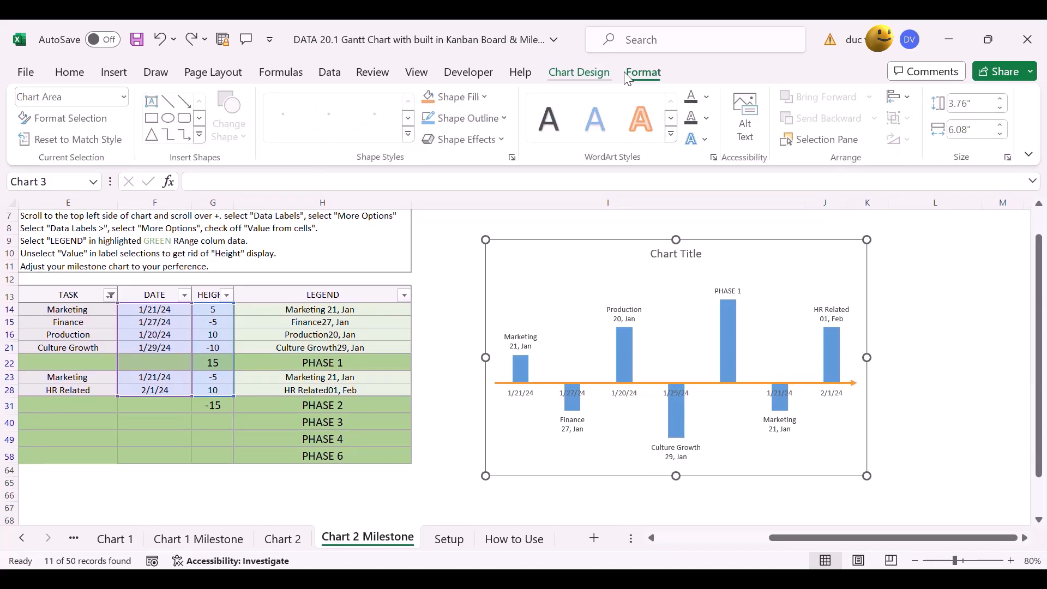